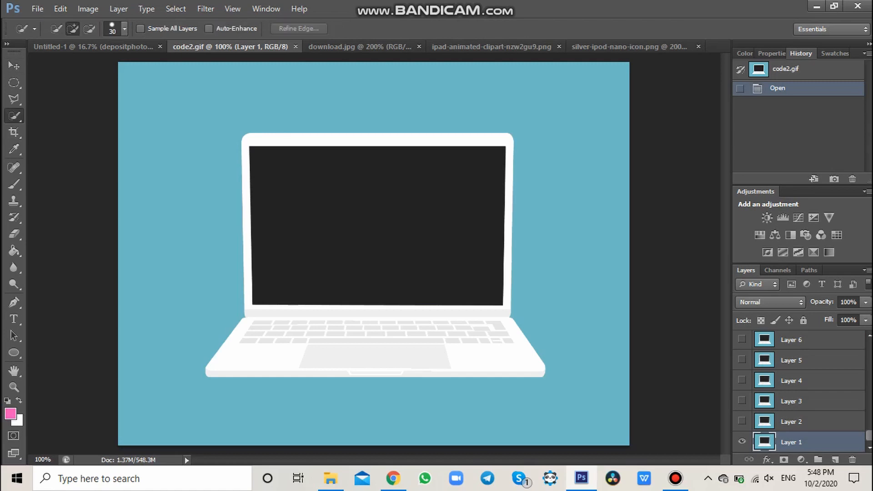
- Quick-select the whole laptop in code2.gif and isolate it on a masked new layer using Refine Edge with Decontaminate Colors
drag(253, 143, 291, 182)
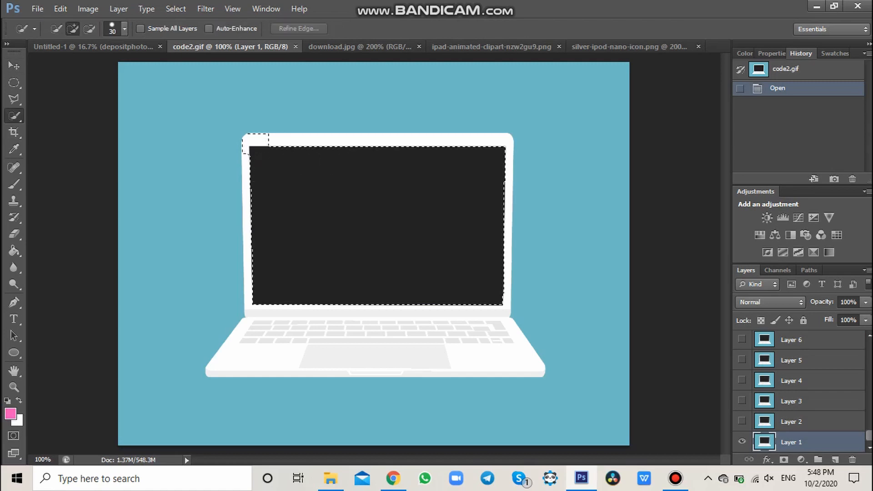
mouse_move(257, 140)
mouse_down()
mouse_move(506, 140)
mouse_move(509, 294)
mouse_move(493, 312)
mouse_move(497, 321)
mouse_move(291, 346)
mouse_up()
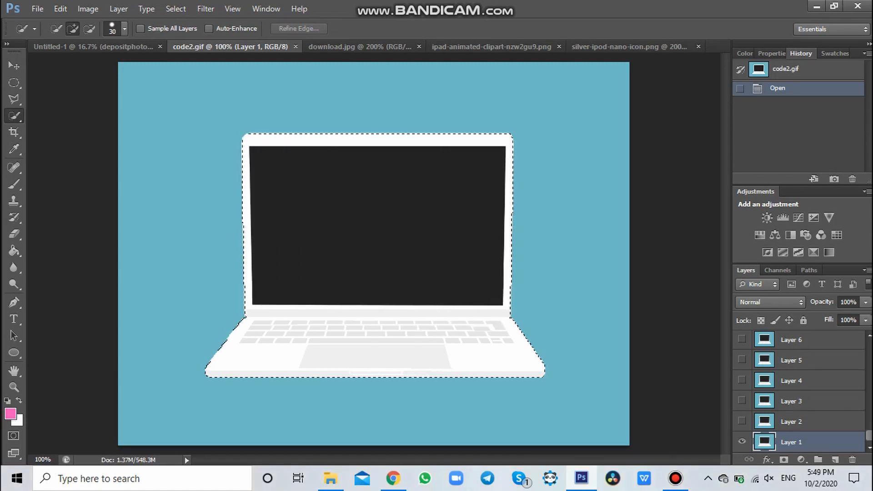
right_click(318, 35)
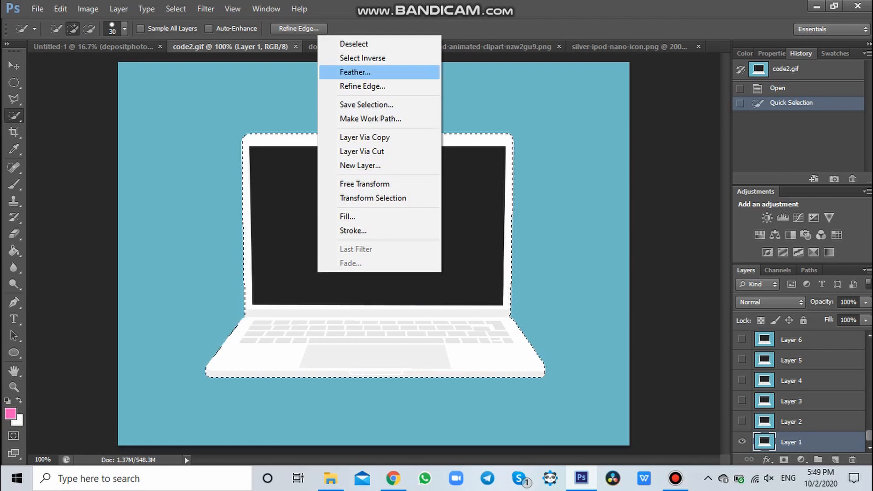
key(Return)
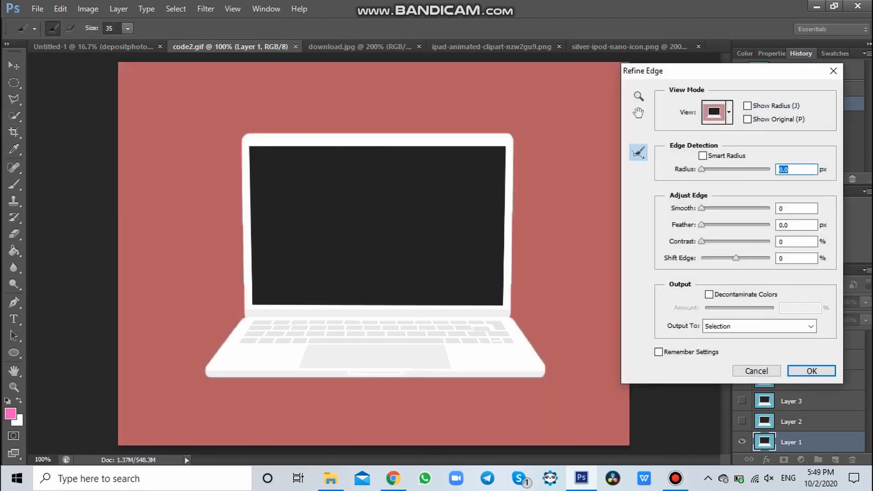
click(708, 294)
key(Return)
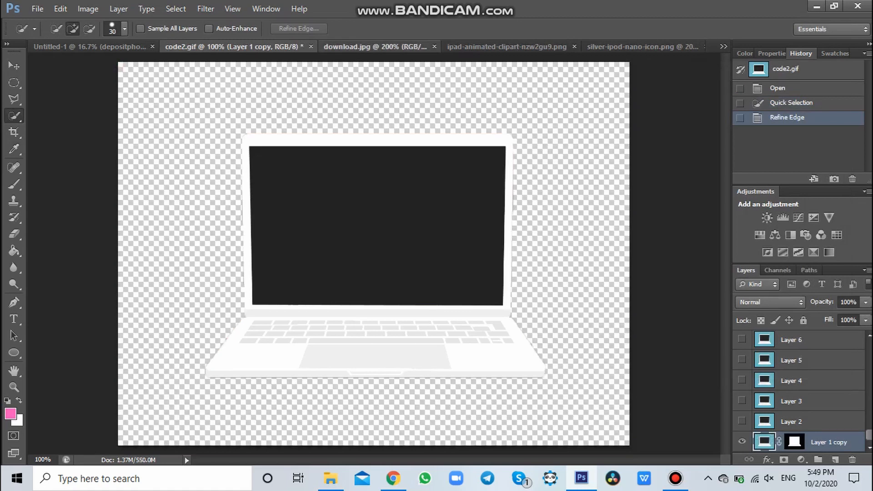
- Quick-select the phone in download.jpg and isolate it on a new layer with layer mask using Refine Edge with Decontaminate Colors
click(375, 47)
mouse_move(369, 273)
mouse_down()
mouse_move(378, 134)
mouse_move(313, 171)
mouse_move(314, 363)
mouse_up()
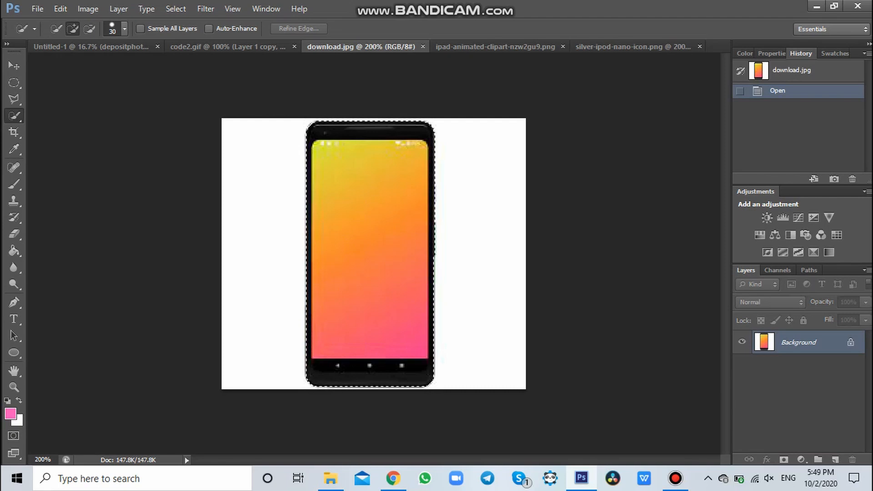
right_click(376, 252)
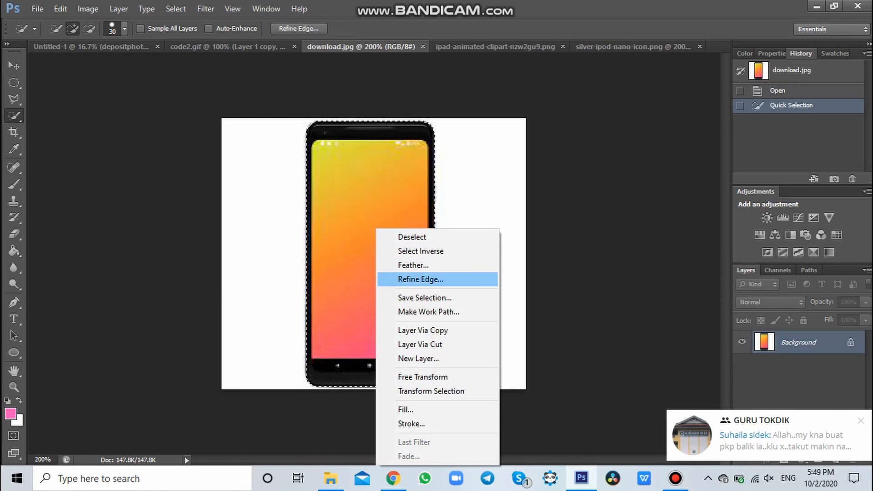
click(421, 279)
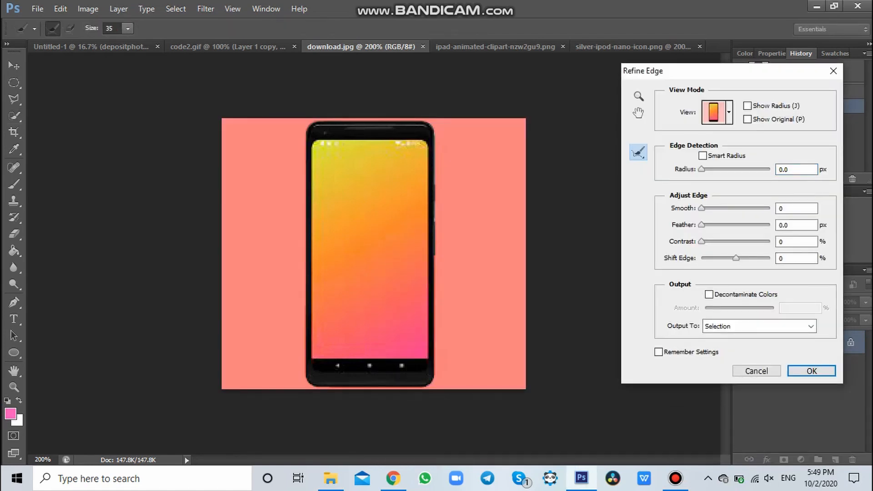
click(708, 294)
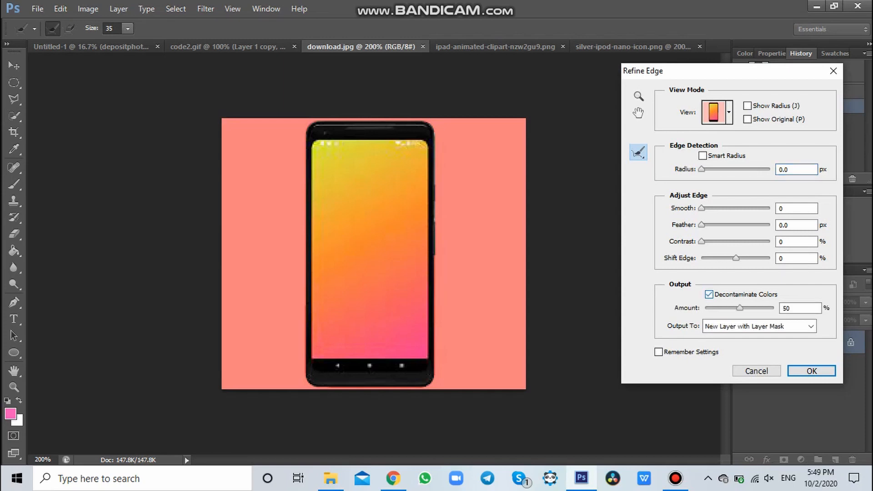
click(812, 371)
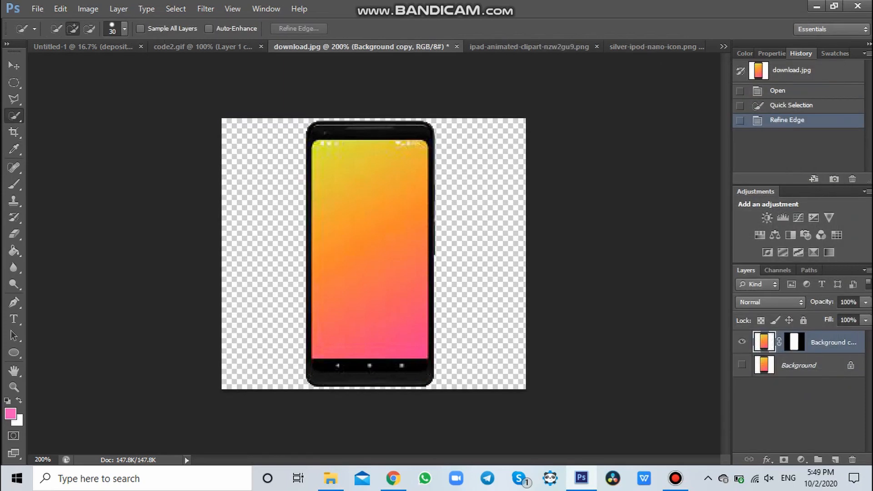
- Quick-select the whole tablet in ipad-animated-clipart-nzw2gu9.png
click(529, 47)
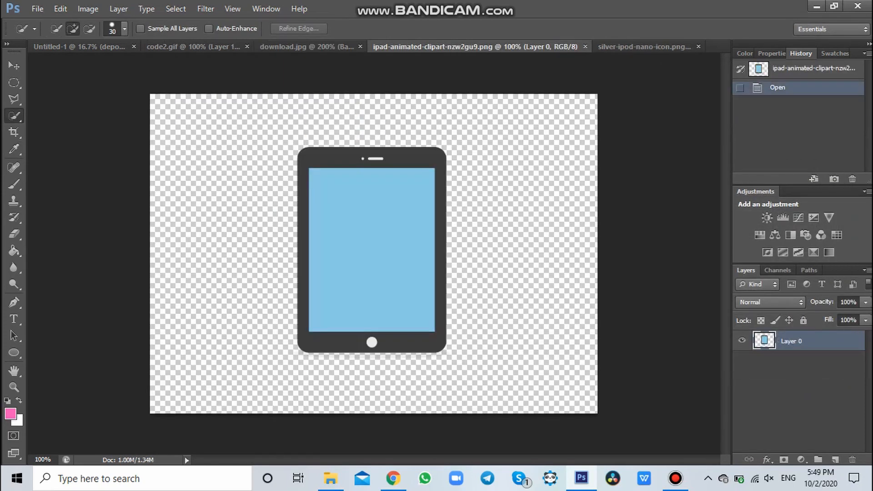
click(361, 172)
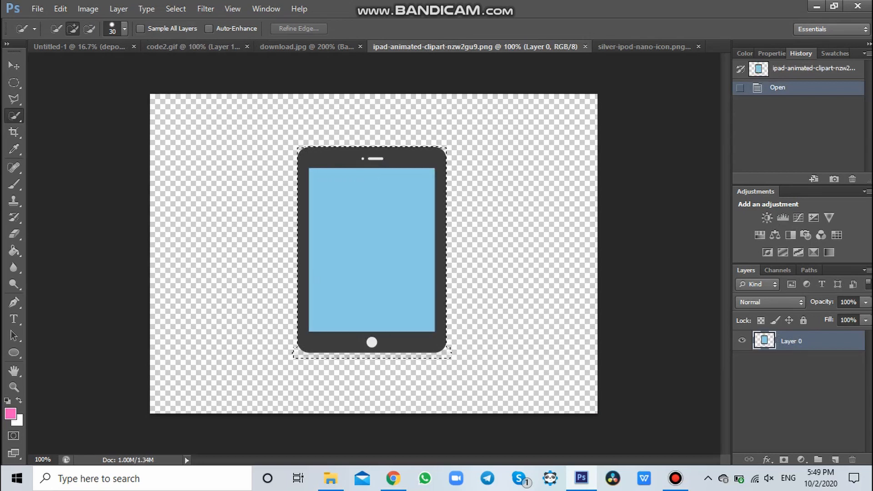
right_click(341, 176)
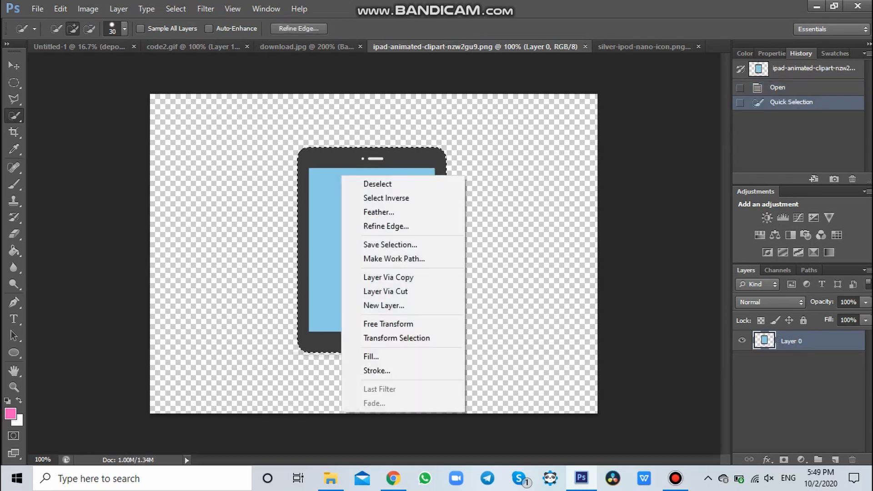
key(Escape)
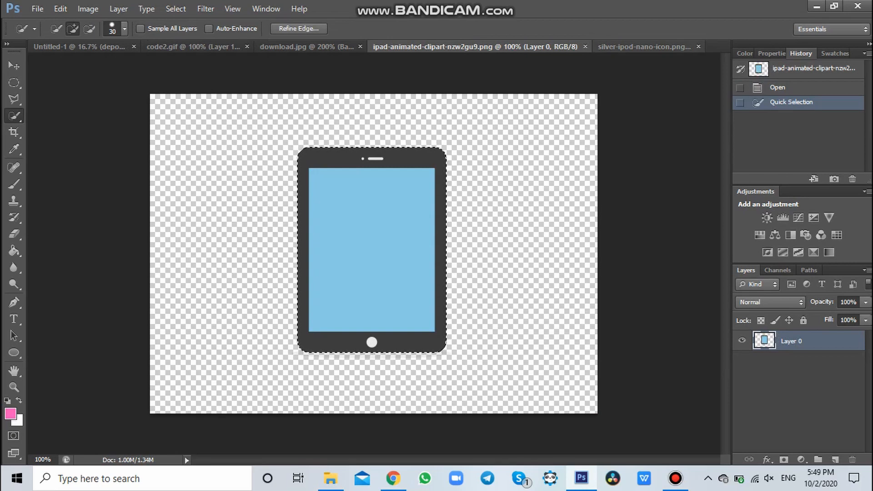
click(644, 46)
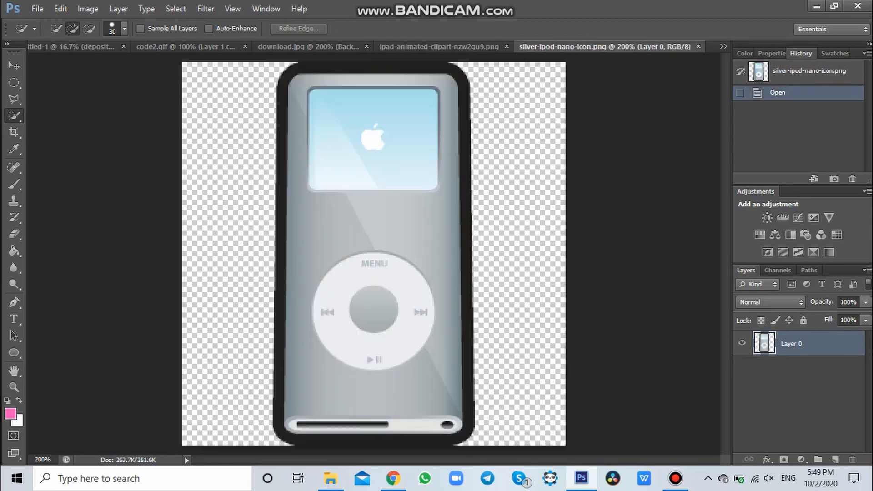
mouse_move(350, 144)
mouse_down()
mouse_move(300, 104)
mouse_move(323, 80)
mouse_move(283, 91)
mouse_move(318, 68)
mouse_move(346, 68)
mouse_move(353, 79)
mouse_move(419, 79)
mouse_up()
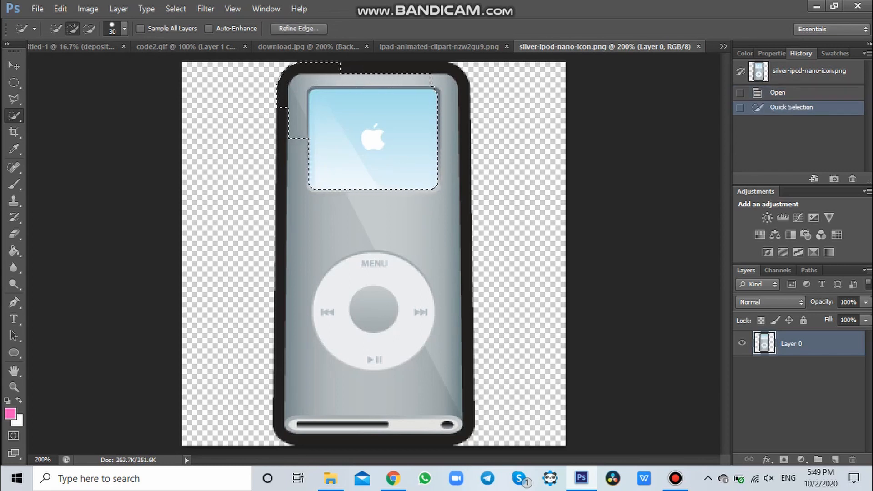
key(ctrl+z)
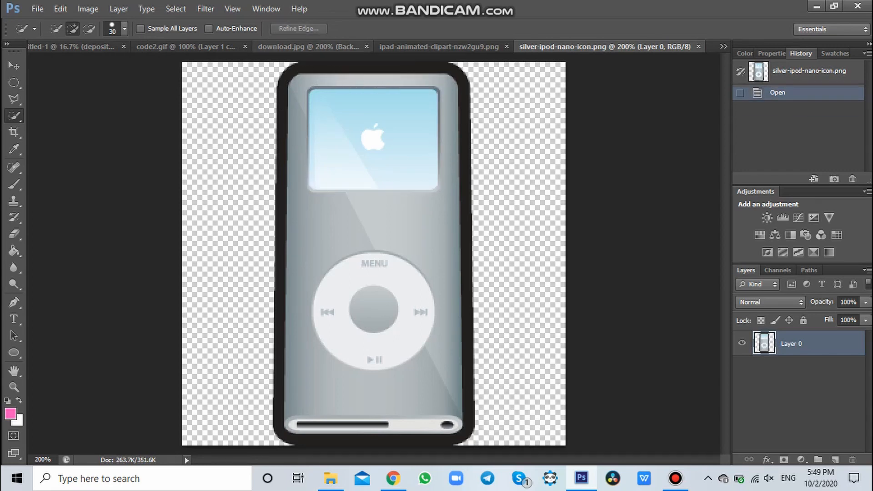
- Copy the cut-out laptop layer from code2.gif onto the blue background in Untitled-1 with the Move tool
click(14, 65)
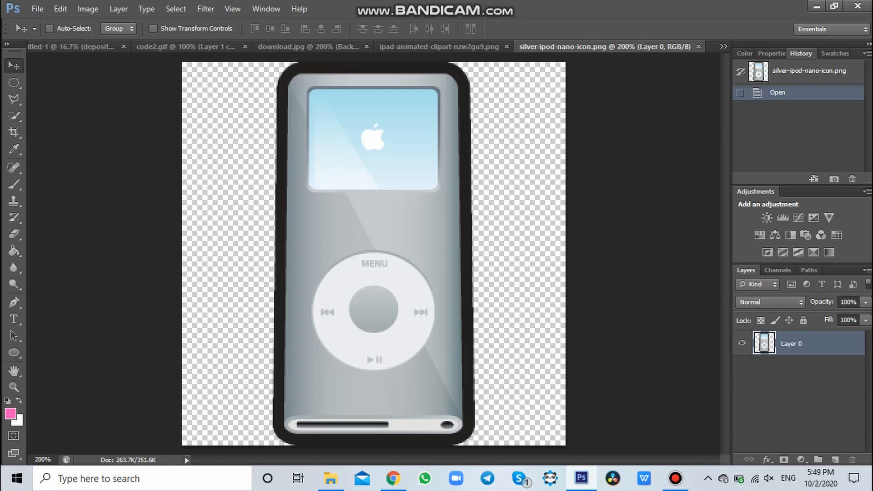
click(191, 47)
drag(219, 117, 262, 204)
- Scale the laptop to about 164% wide by 160% high and place it in the lower-left part of the blue background
key(ctrl+t)
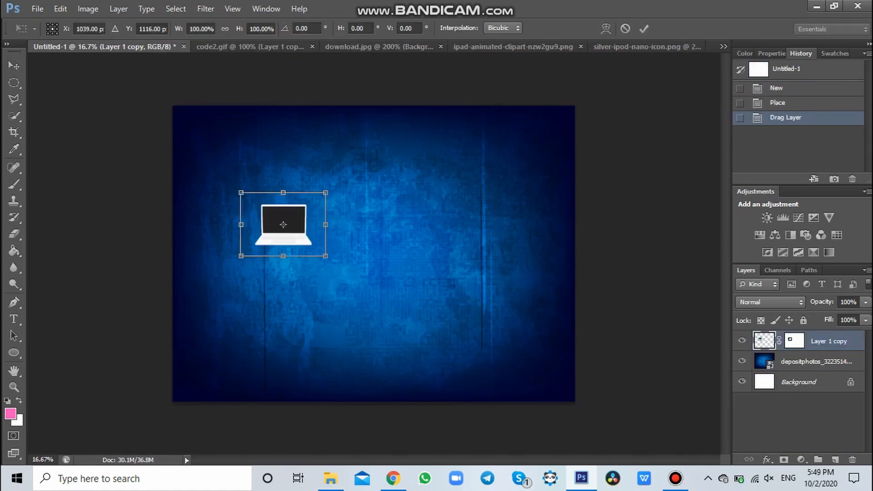
drag(325, 193, 396, 141)
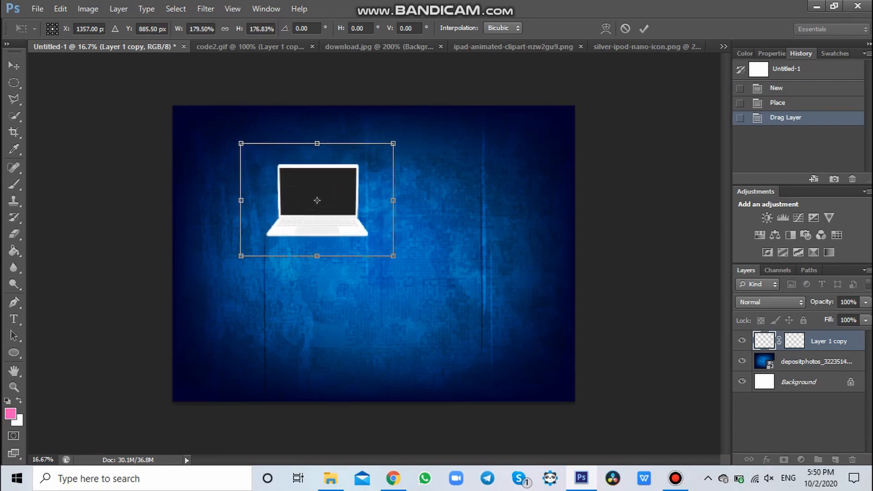
drag(354, 198, 260, 286)
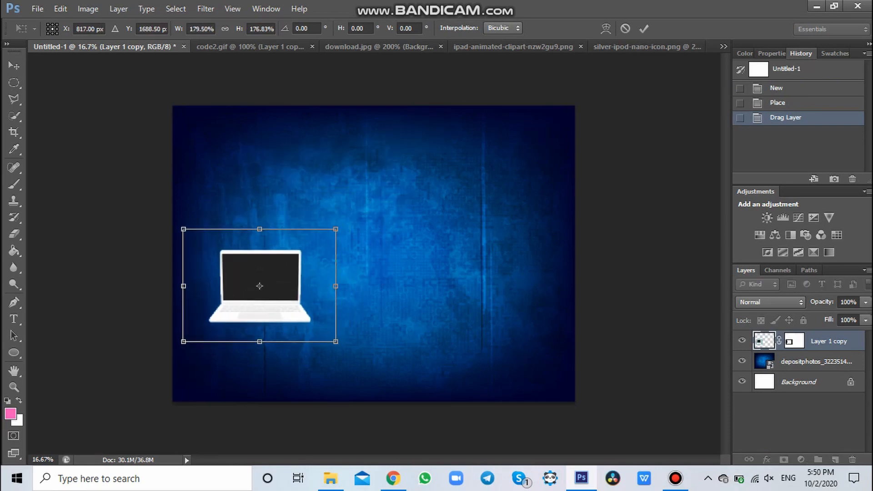
mouse_move(336, 230)
mouse_down()
mouse_move(322, 240)
mouse_move(331, 235)
mouse_up()
click(643, 29)
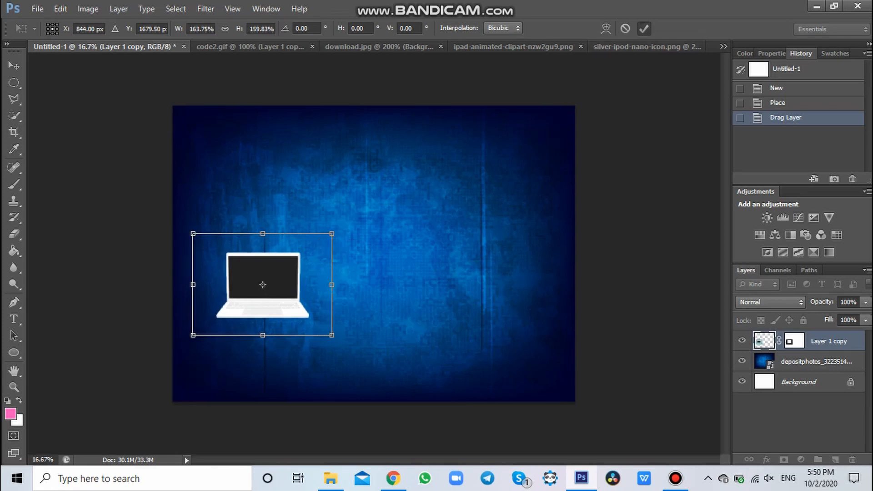
- Add the cut-out phone from download.jpg to Untitled-1, scaled to about 317% by 315% and placed above the laptop
click(380, 46)
drag(374, 166, 313, 217)
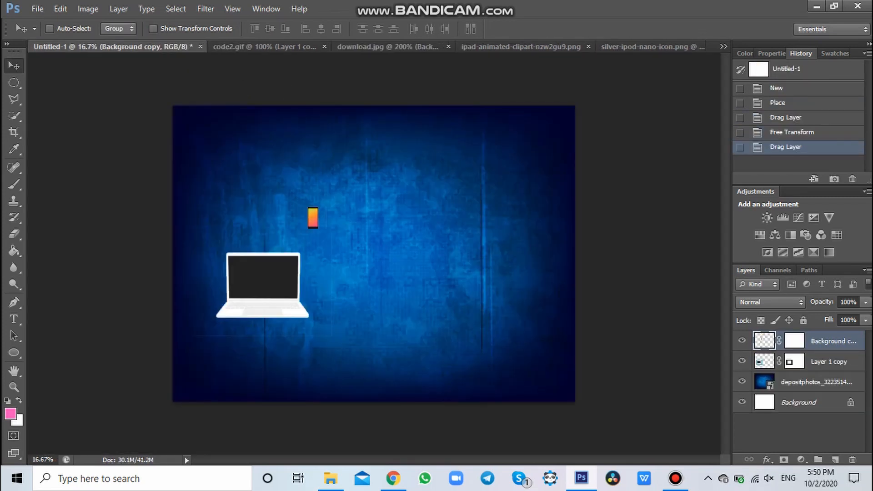
key(ctrl+t)
drag(325, 206, 381, 158)
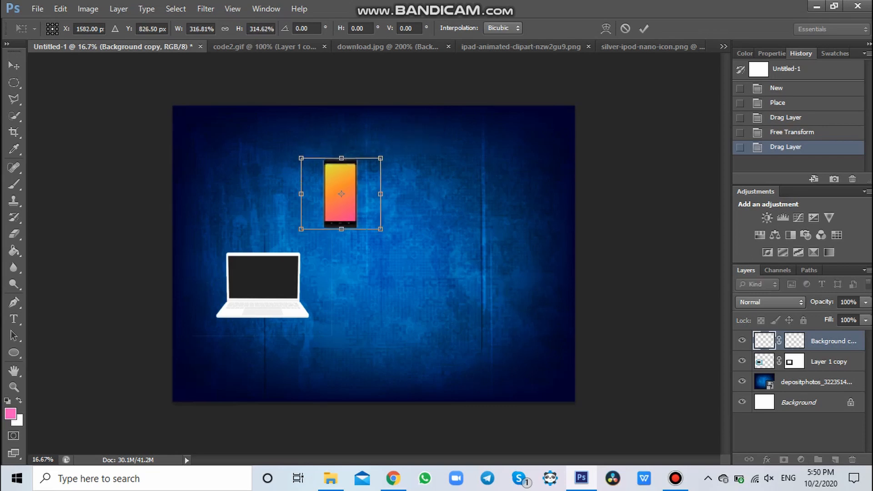
click(644, 29)
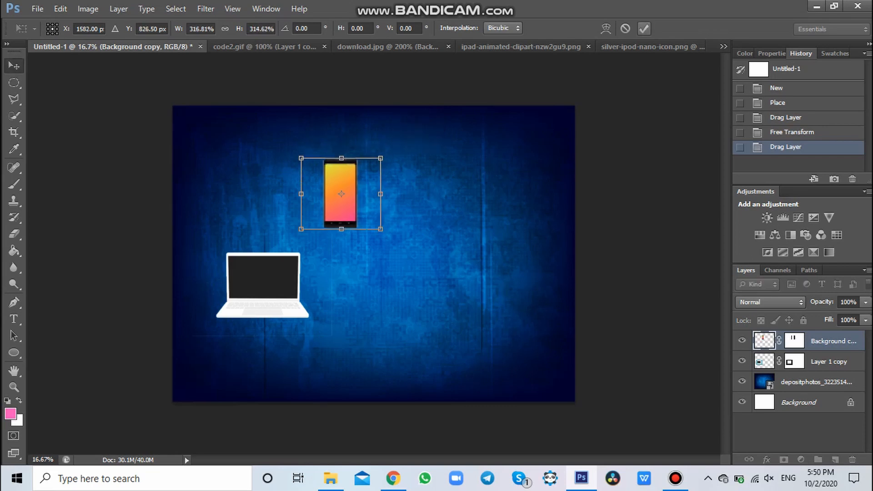
drag(358, 161, 336, 146)
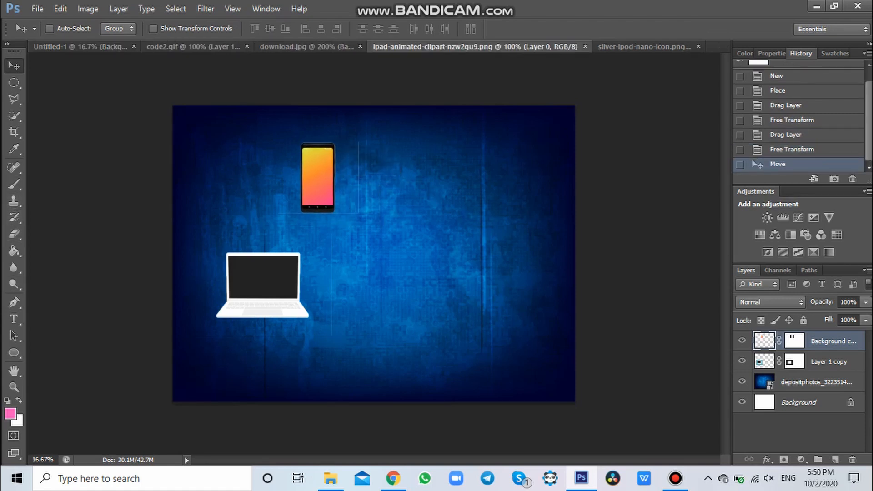
- Add the selected tablet from ipad-animated-clipart-nzw2gu9.png to Untitled-1, enlarged and placed in the upper-right part of the blue background
click(521, 46)
drag(346, 191, 344, 252)
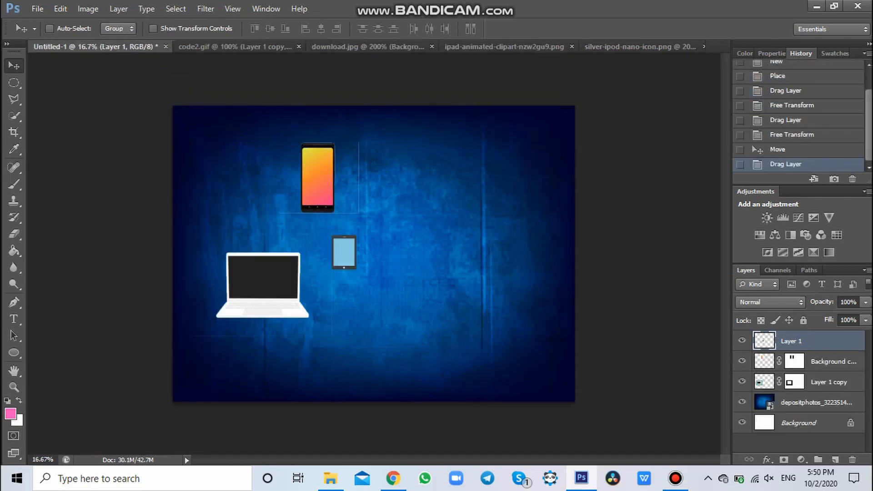
key(ctrl+t)
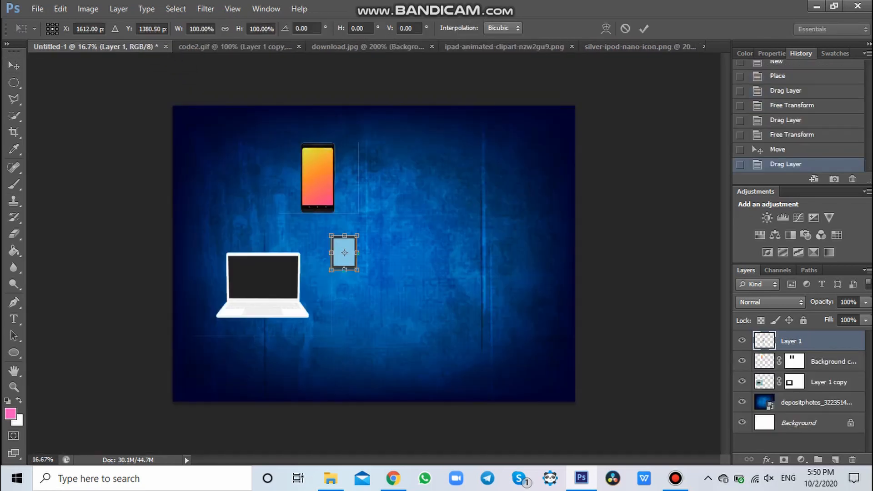
drag(357, 236, 510, 182)
drag(514, 284, 504, 268)
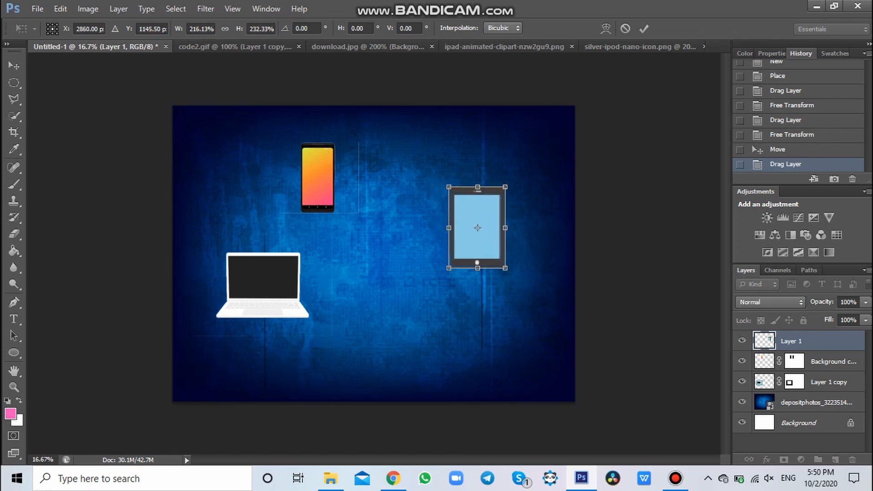
drag(504, 268, 510, 274)
click(644, 29)
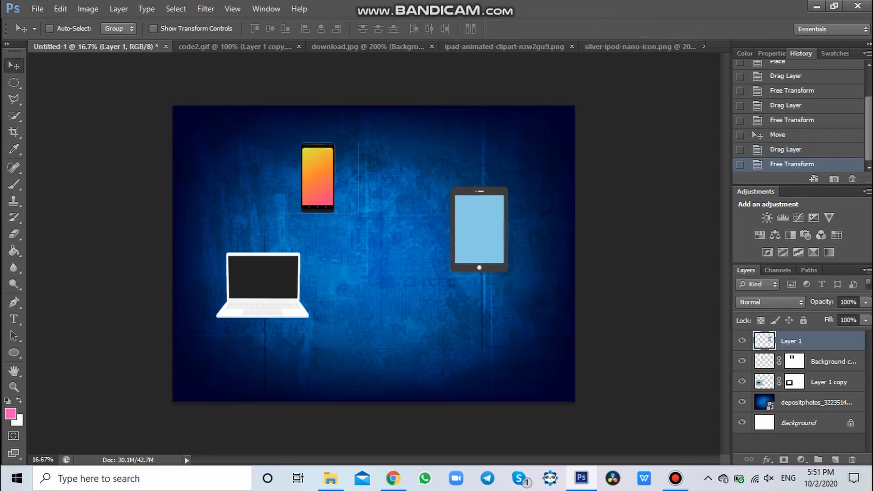
drag(495, 193, 488, 175)
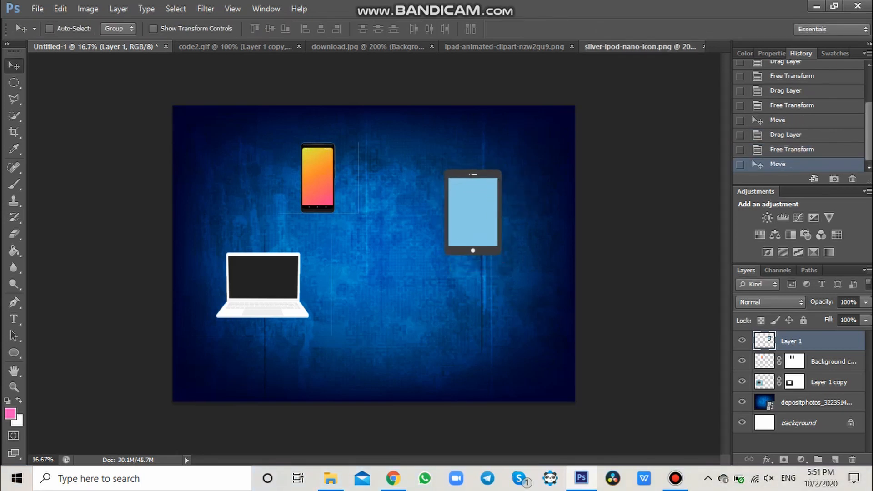
- Add the iPod from silver-ipod-nano-icon.png to Untitled-1 beside the laptop, scaled to about 199% wide by 216% high
click(639, 46)
drag(377, 238, 346, 268)
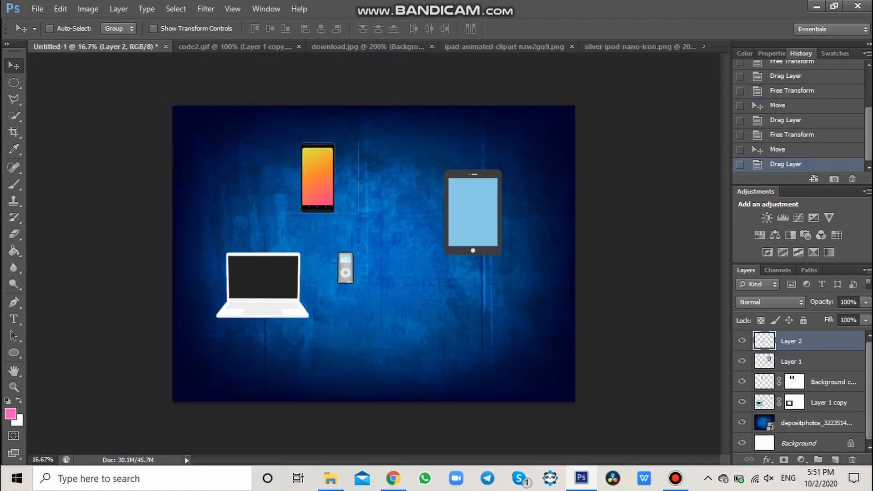
key(ctrl+t)
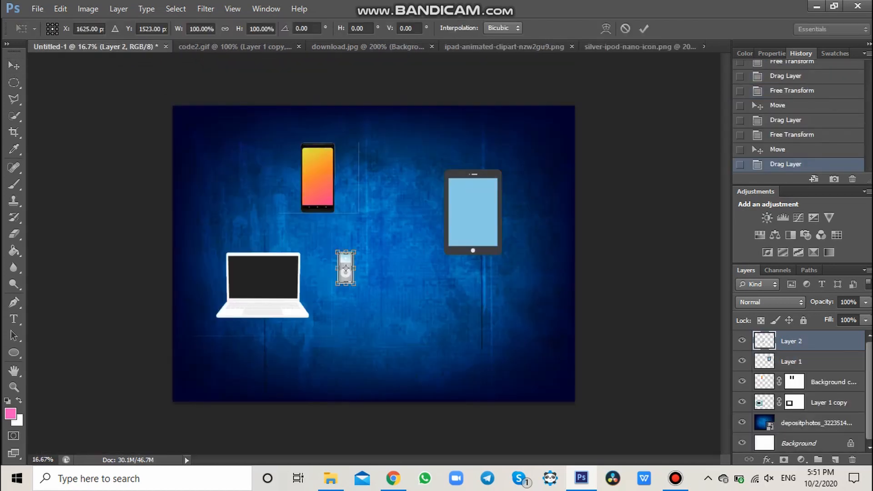
drag(355, 285, 370, 320)
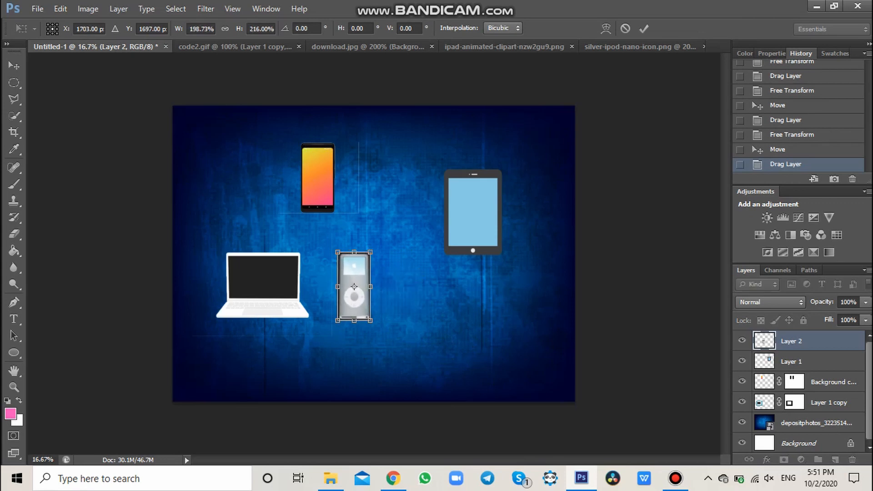
click(643, 28)
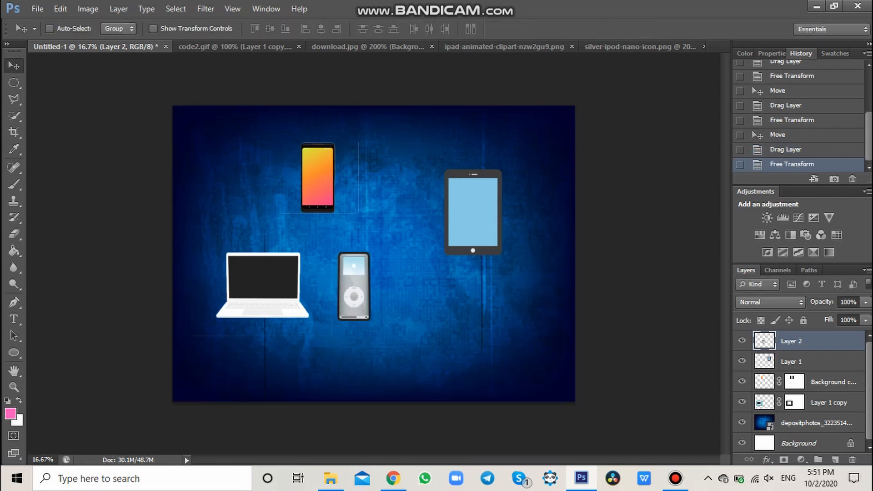
- Move the iPod below the tablet near the lower-right of the background, and shift the tablet slightly upward
drag(359, 264, 473, 296)
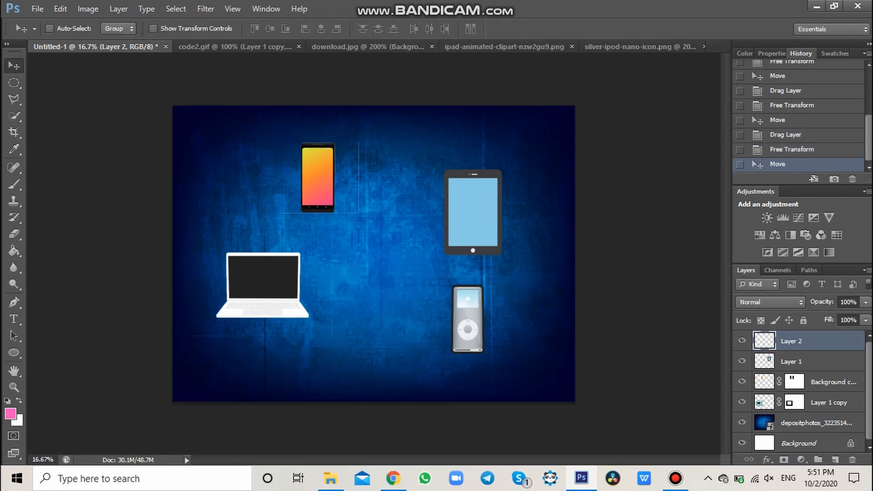
click(791, 362)
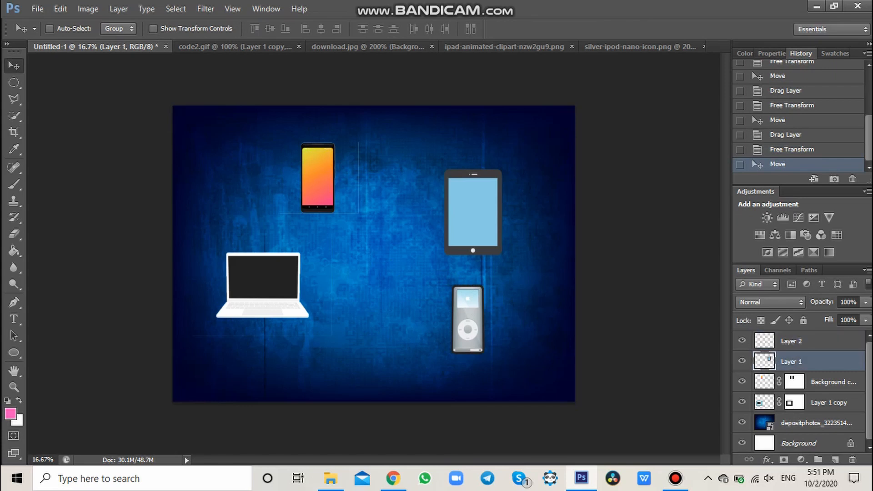
drag(471, 189, 466, 171)
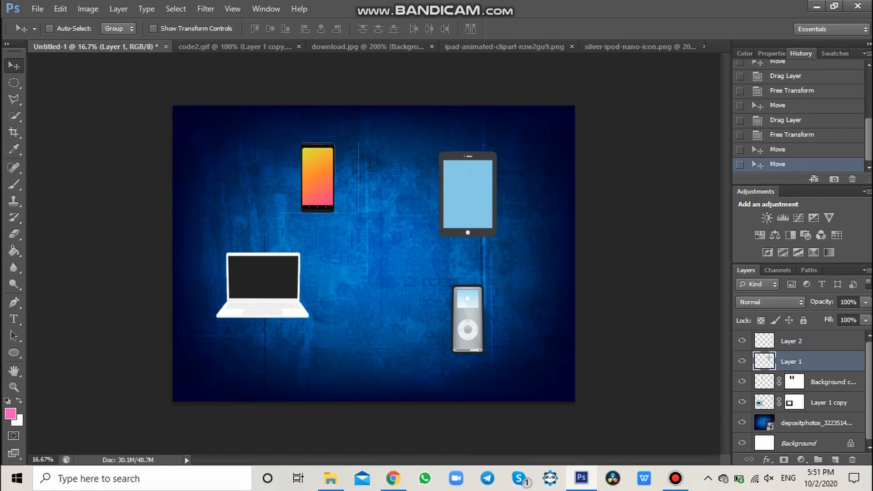
click(791, 341)
drag(475, 295, 445, 296)
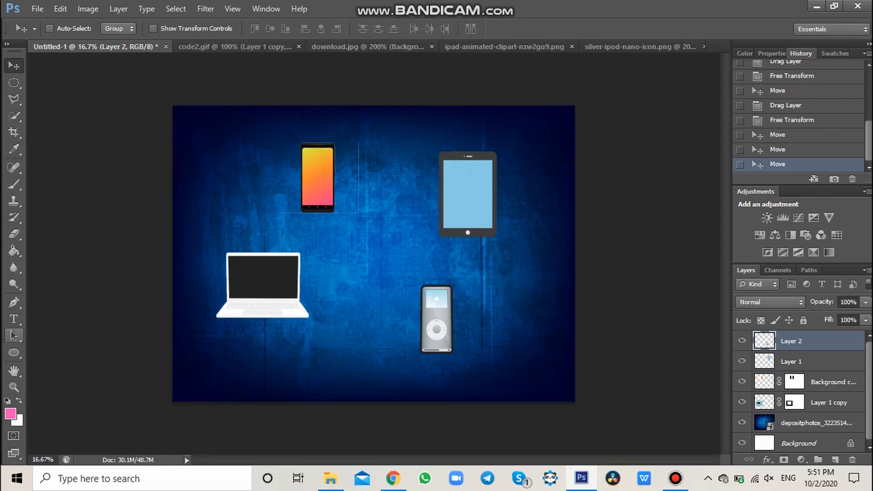
click(14, 319)
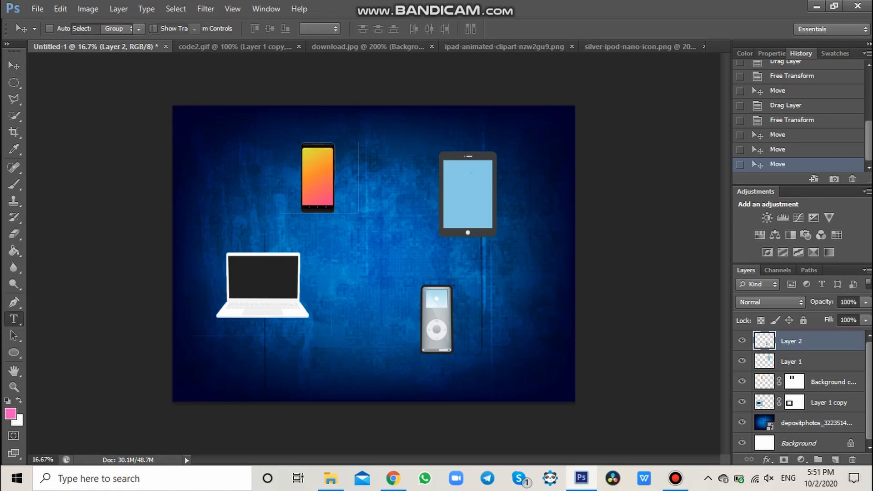
click(14, 233)
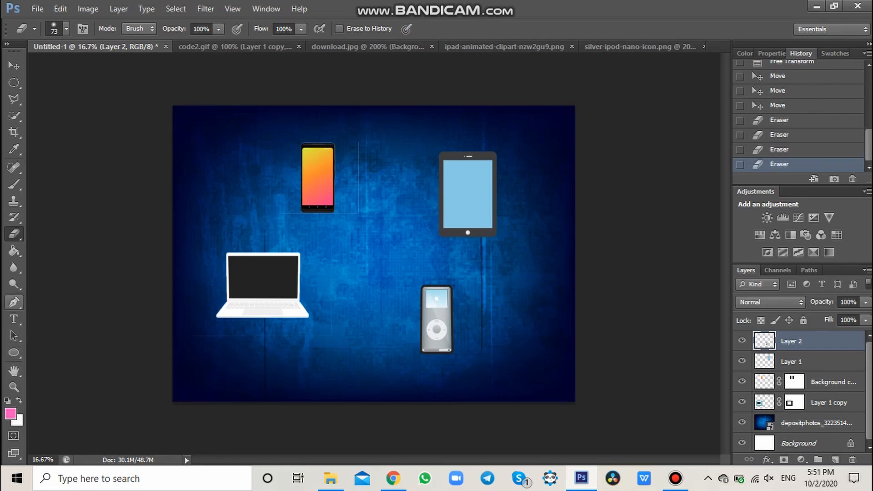
click(14, 318)
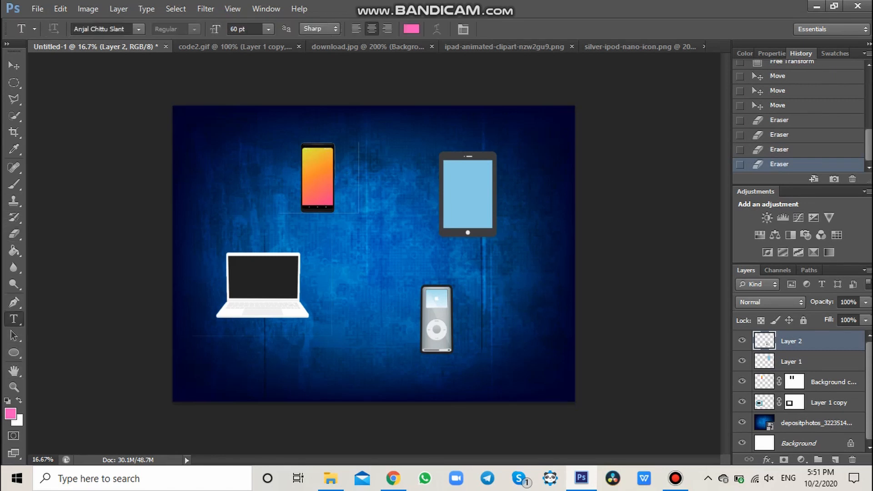
click(331, 247)
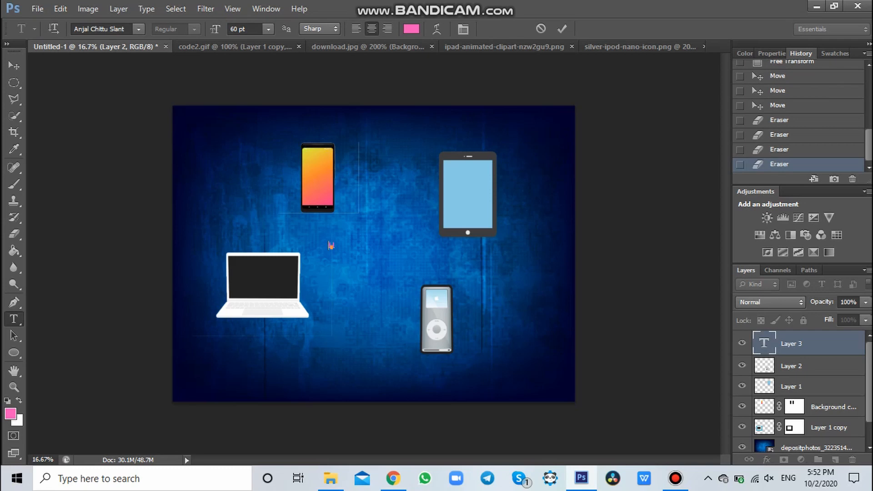
- Set the foreground colour to cyan 00ffff and discard the empty text entry
click(10, 414)
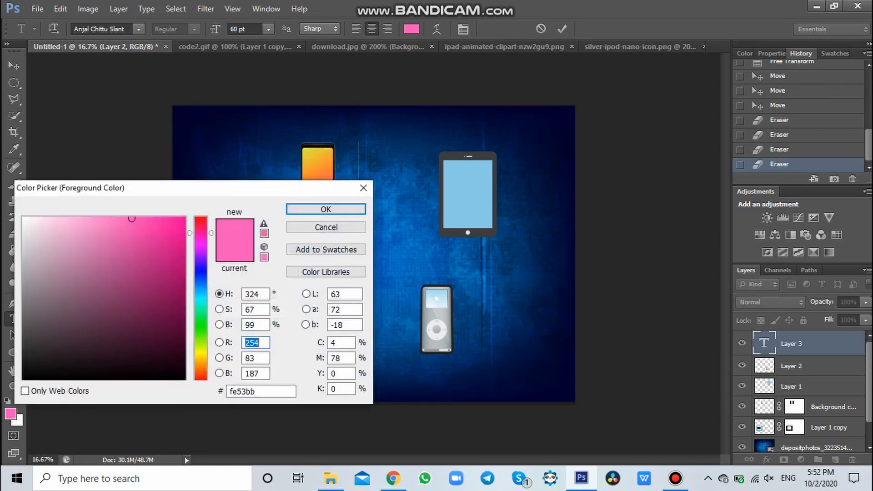
double_click(242, 391)
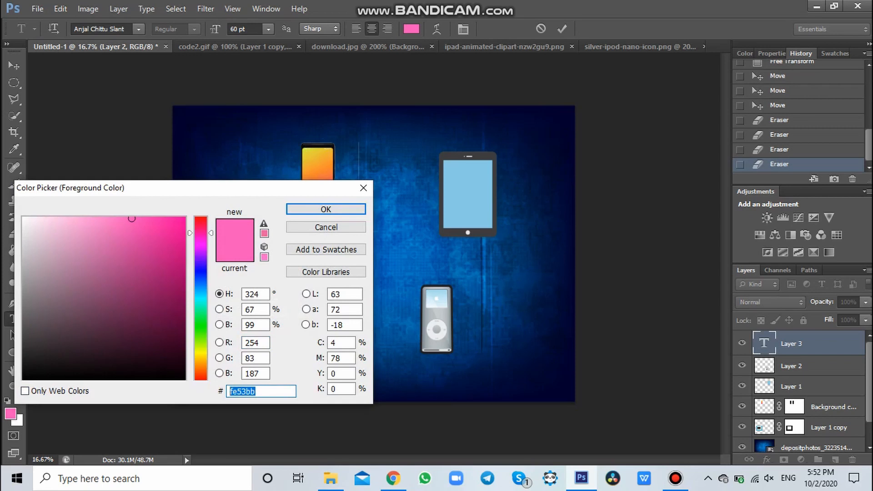
key(BackSpace)
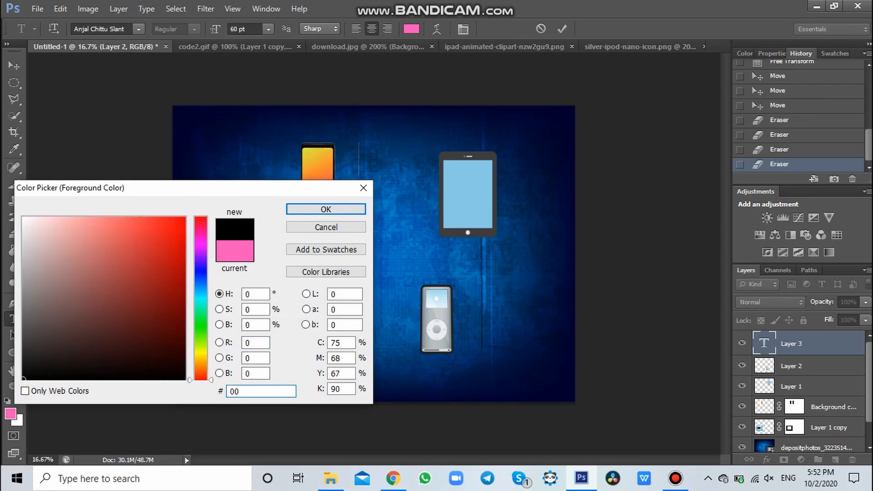
text(ffff)
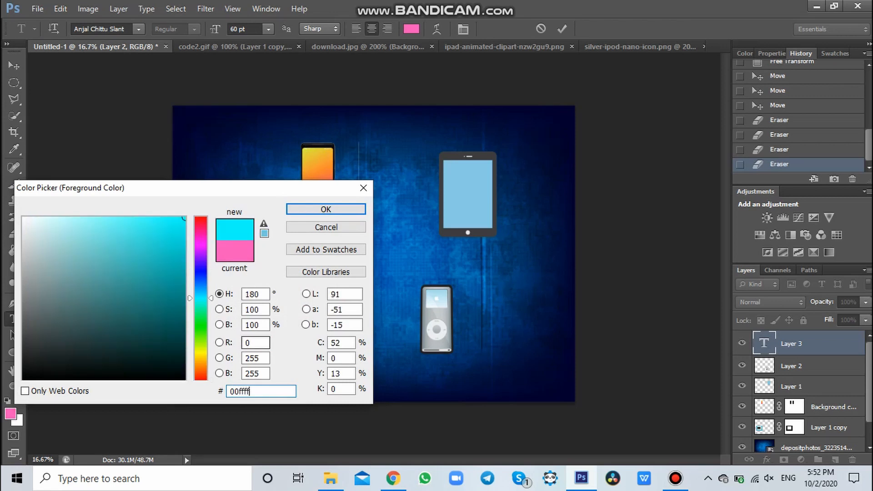
click(325, 209)
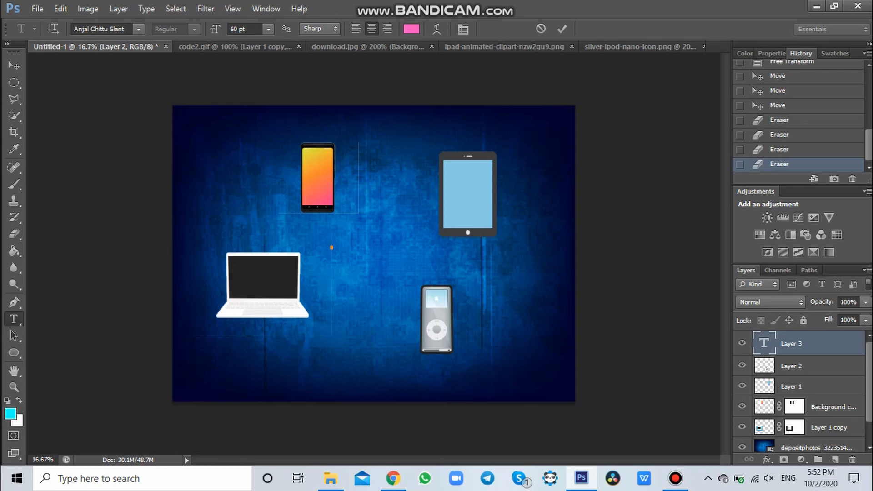
click(411, 29)
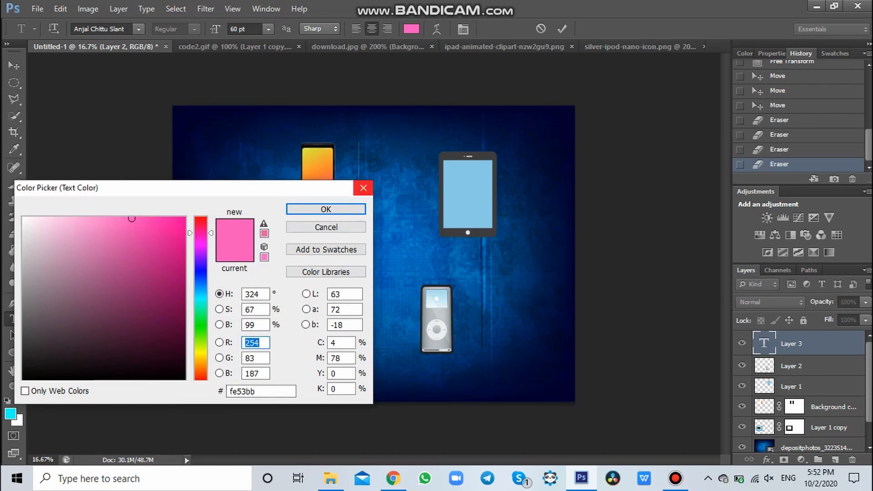
click(362, 188)
click(541, 29)
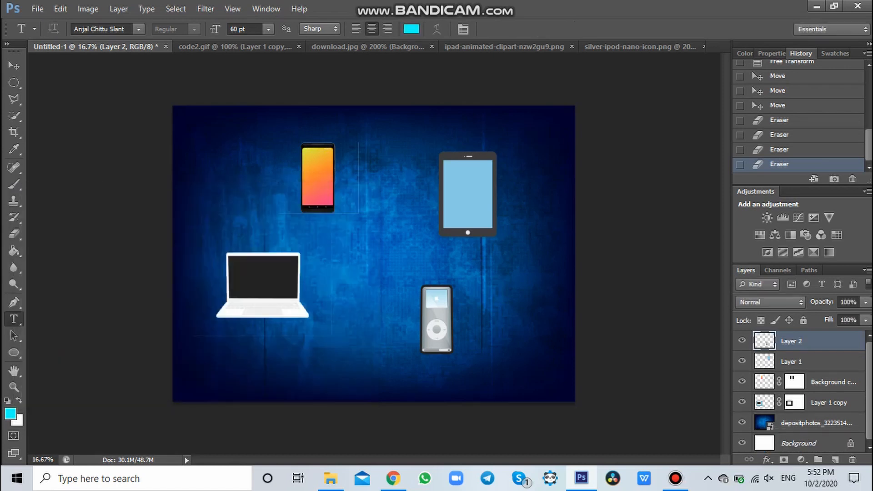
- Add the 60 pt text "HOURS HACKING" in cyan near the middle of the background
click(353, 233)
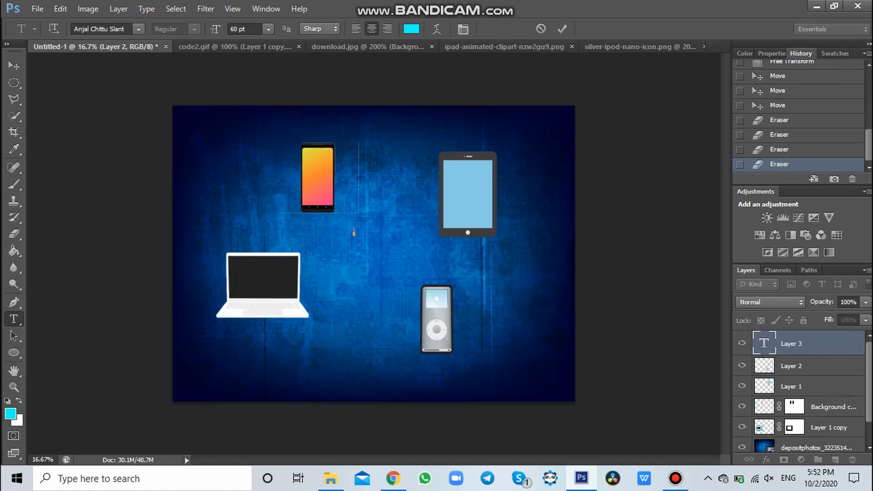
text(HOURS HACKING)
click(562, 29)
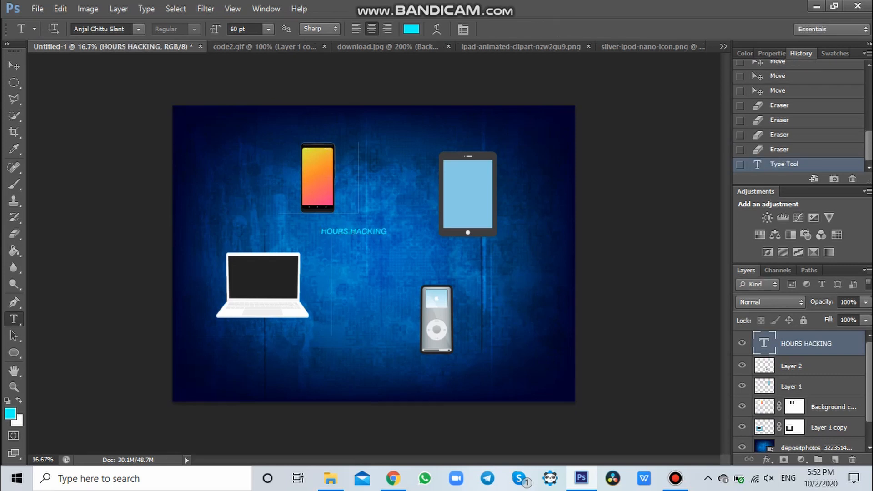
- Scale the HOURS HACKING text to about 341% wide by 622% high and centre it between the devices
key(ctrl+t)
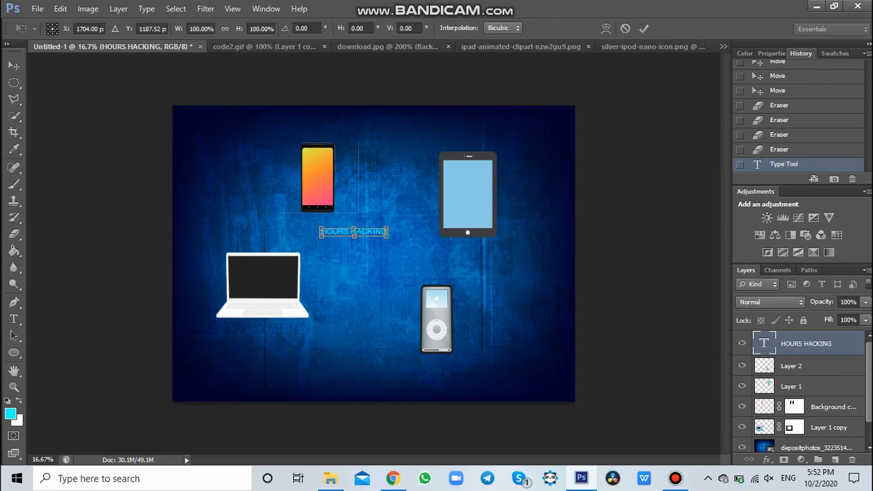
drag(388, 229, 541, 188)
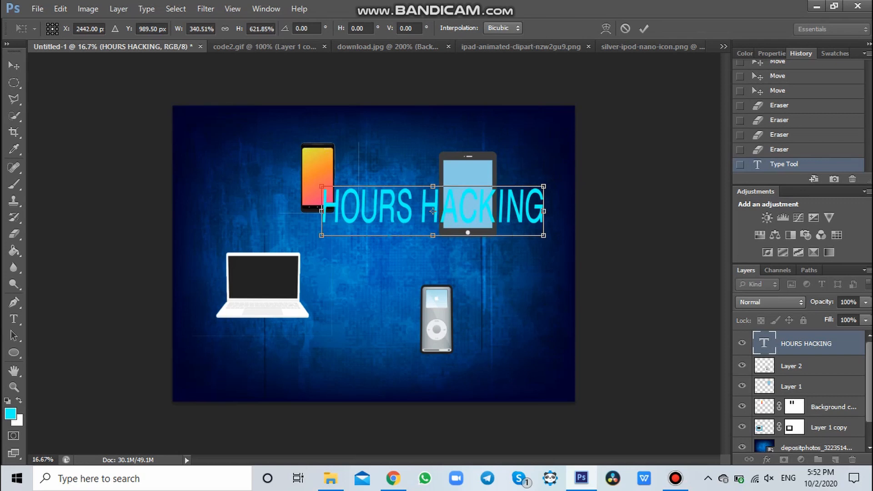
drag(430, 213, 373, 247)
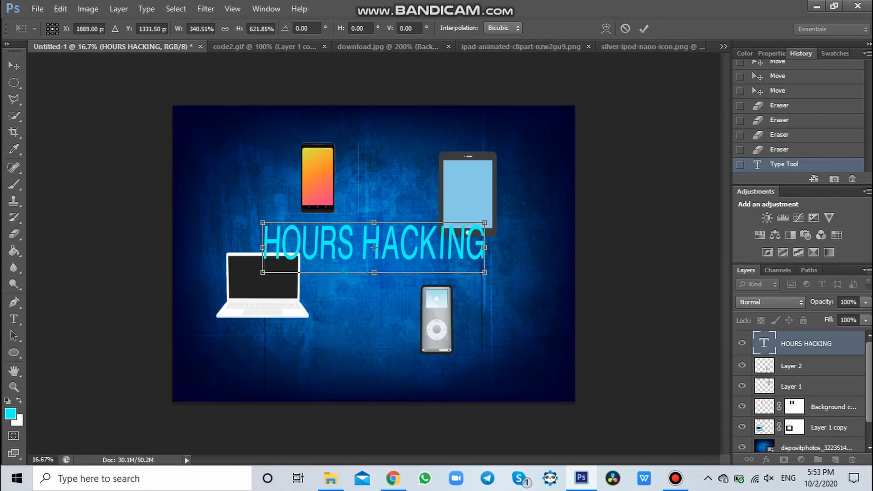
click(644, 28)
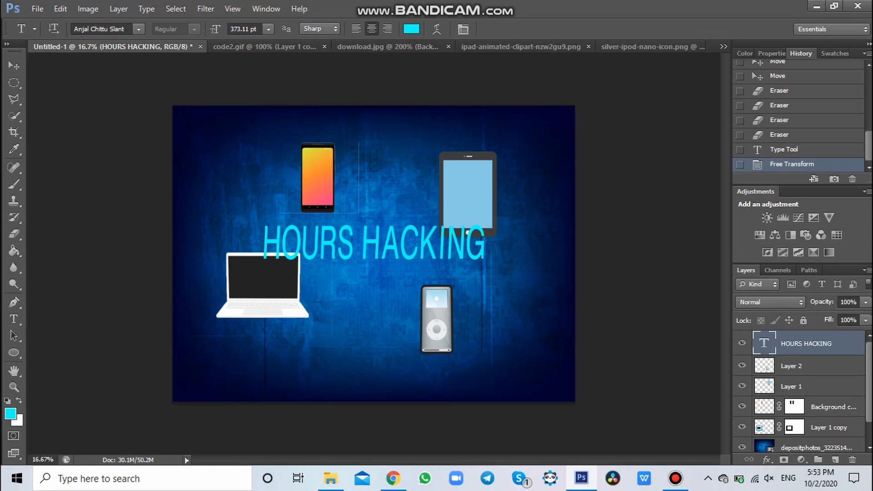
- Stretch the HOURS HACKING title slightly further, to about 106% wide by 103% high
key(ctrl+t)
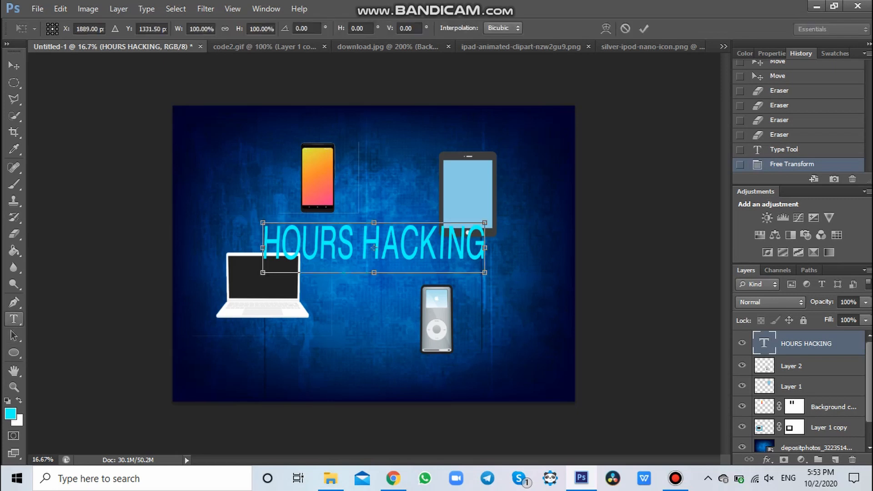
mouse_move(484, 248)
mouse_down()
mouse_move(527, 246)
mouse_move(498, 246)
mouse_up()
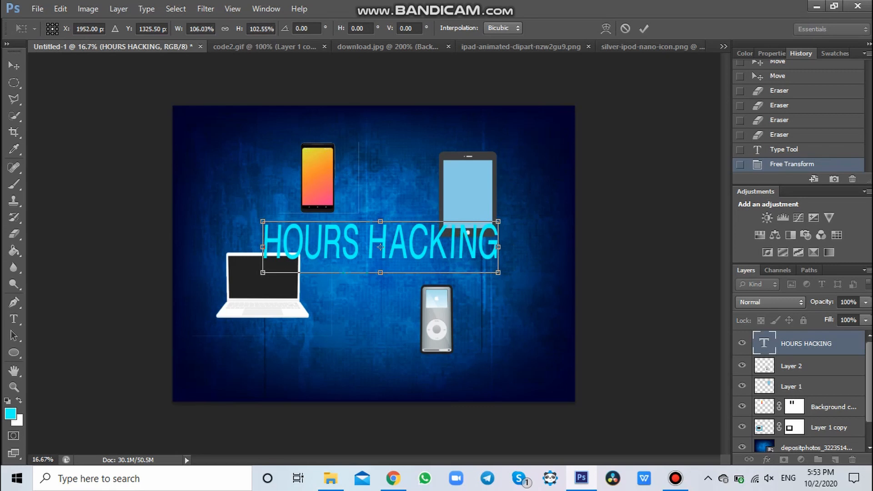
click(643, 29)
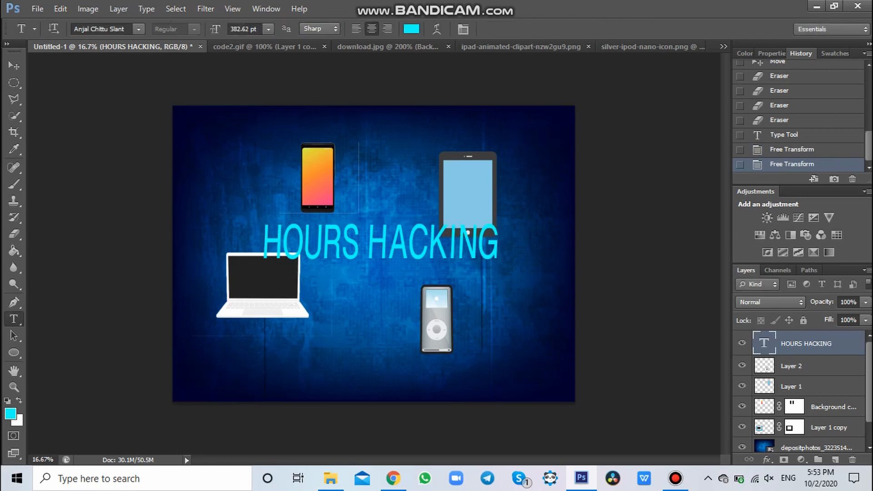
- Copy the HOURS HACKING text and paste it as a new 60 pt text layer just below the original
click(322, 242)
drag(283, 241, 500, 241)
drag(263, 241, 500, 241)
key(ctrl+c)
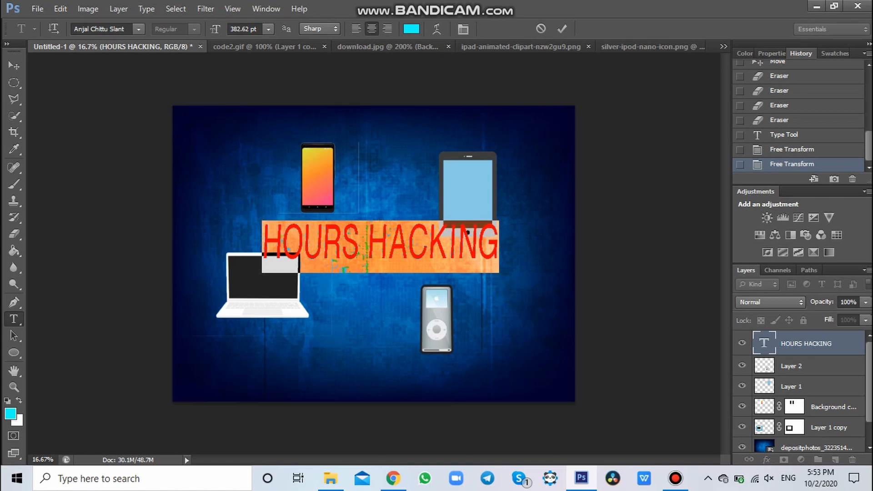
click(562, 29)
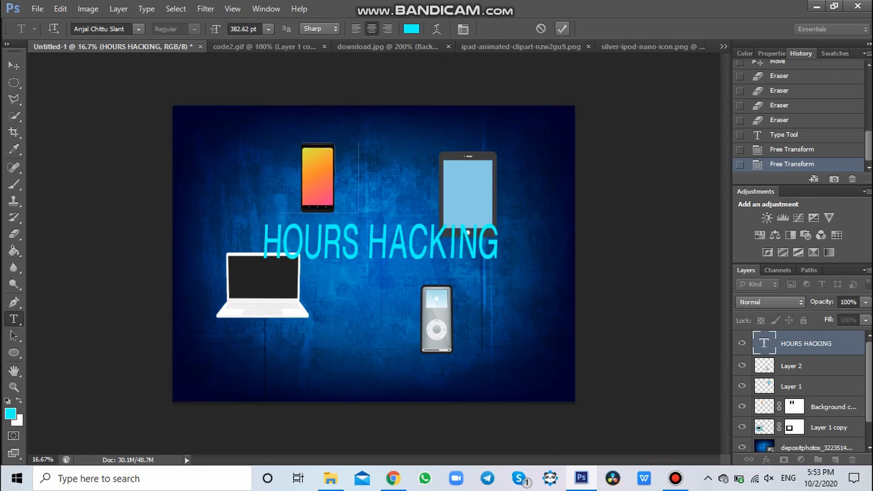
click(319, 288)
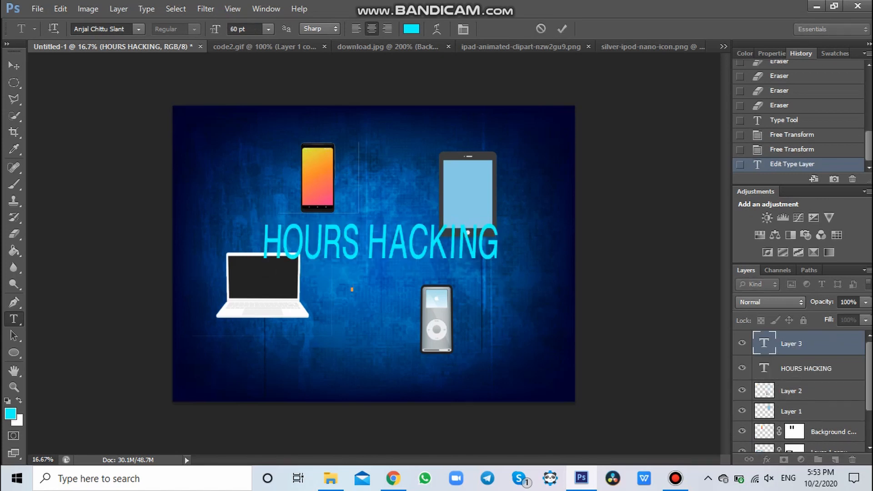
key(ctrl+v)
drag(352, 289, 360, 277)
key(ctrl+t)
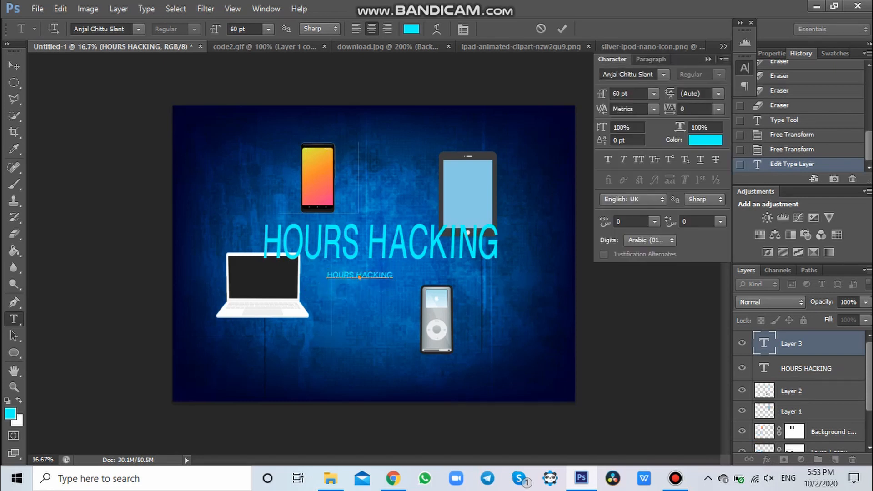
click(723, 46)
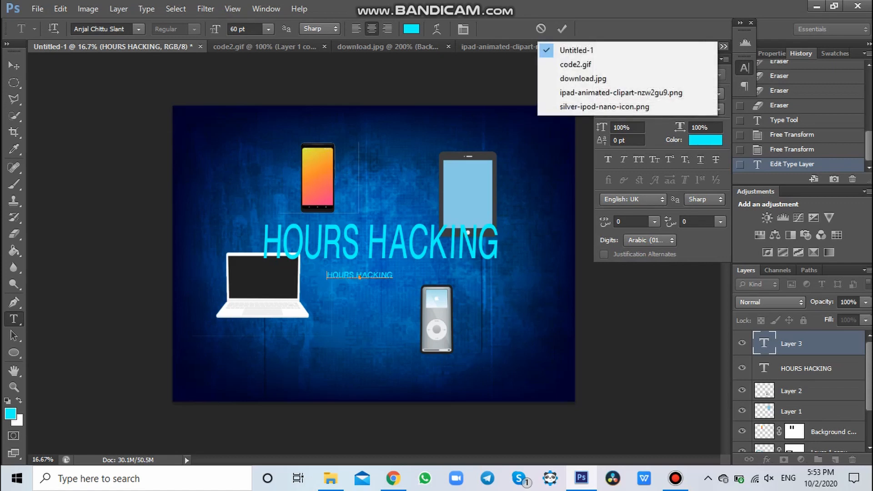
key(Escape)
key(ctrl+t)
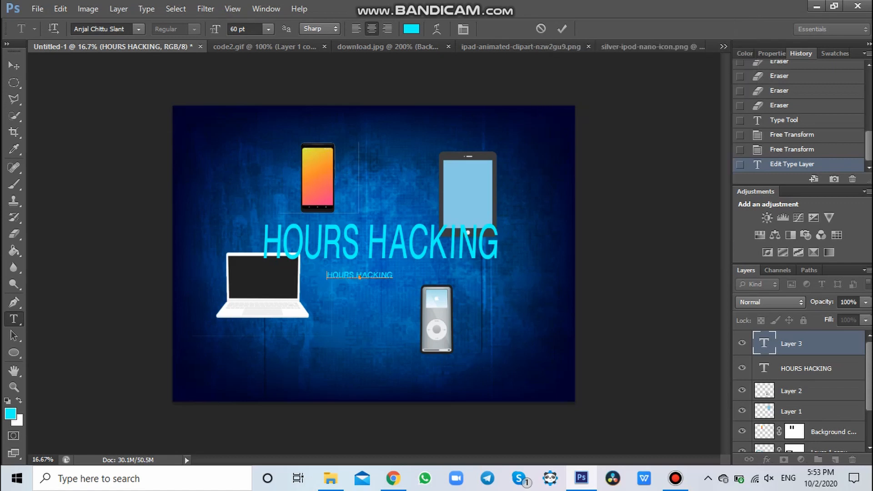
key(ctrl+t)
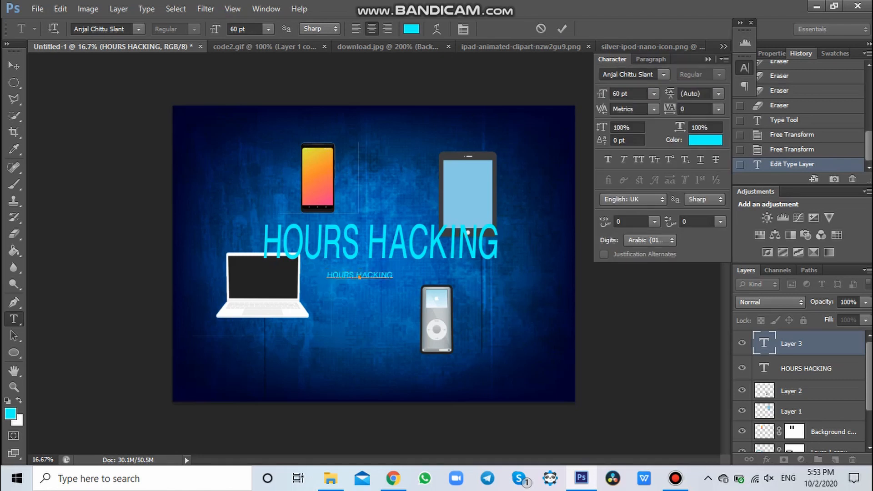
key(ctrl+t)
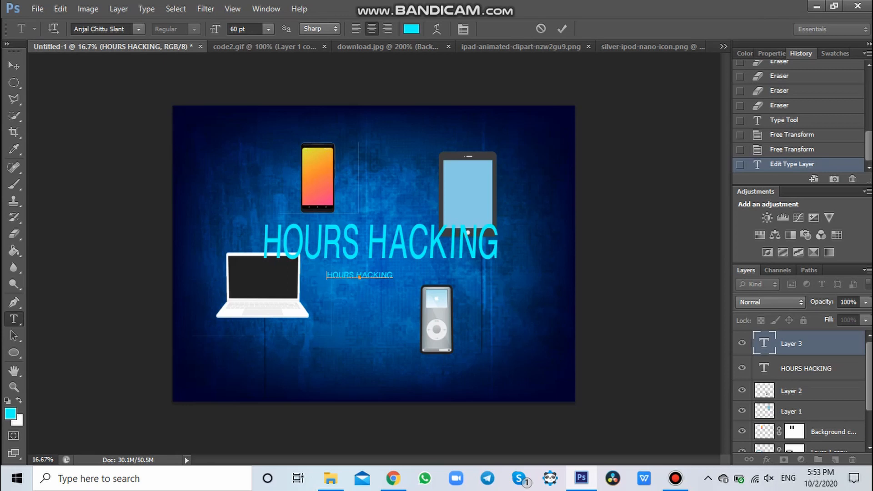
- Enlarge the pasted HOURS HACKING text to about 231 pt and commit the new text layer
key(ctrl)
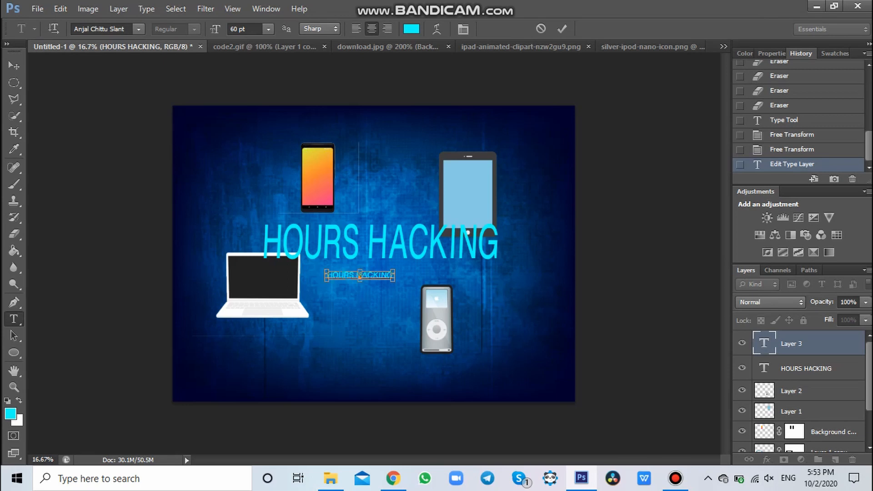
drag(393, 270, 487, 266)
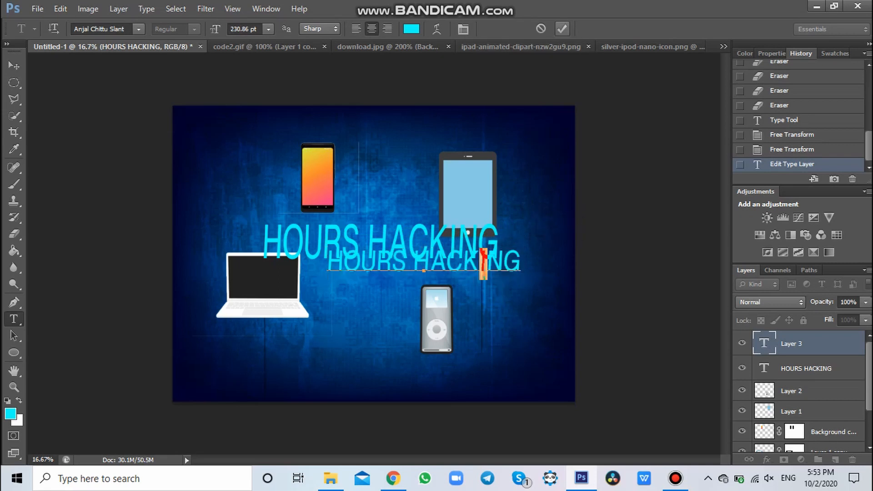
click(562, 29)
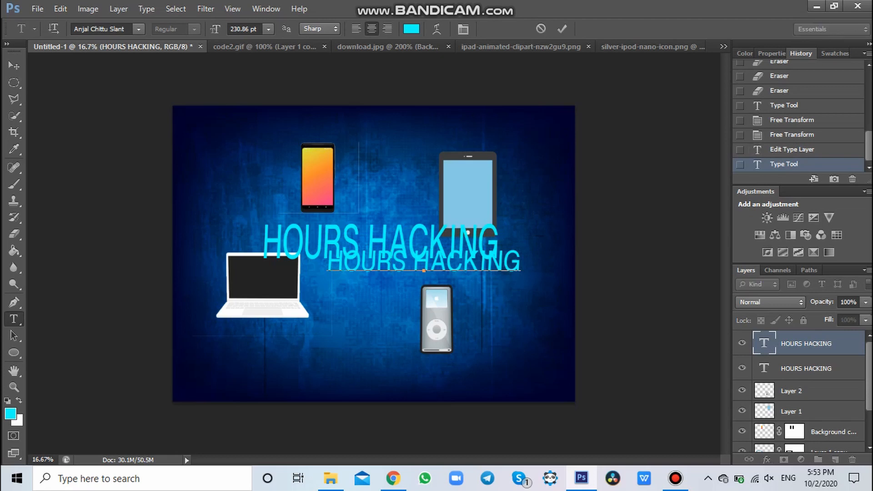
- Move the copied HOURS HACKING text just below the cyan title and recolour it white (ffffff)
click(13, 65)
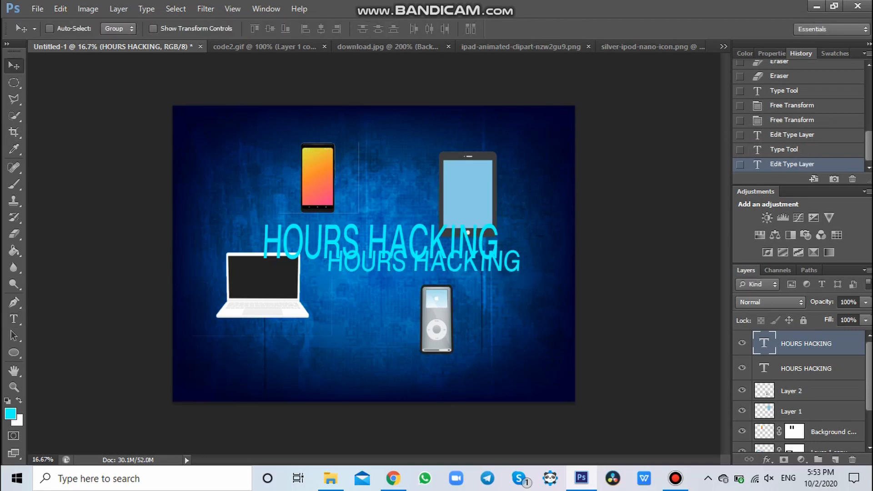
drag(352, 241, 310, 264)
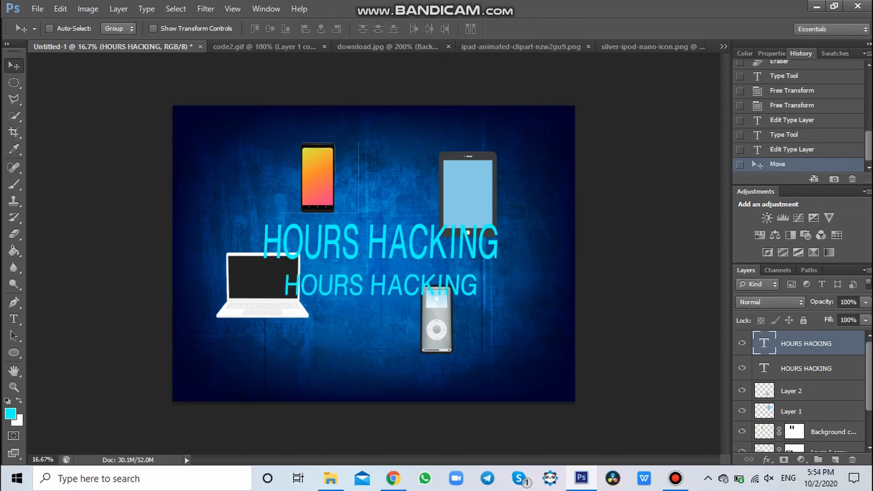
key(t)
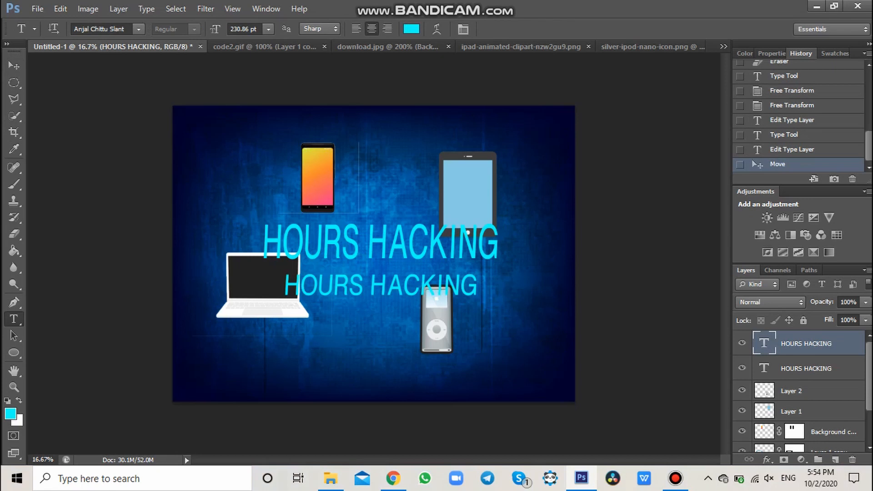
drag(285, 287, 477, 288)
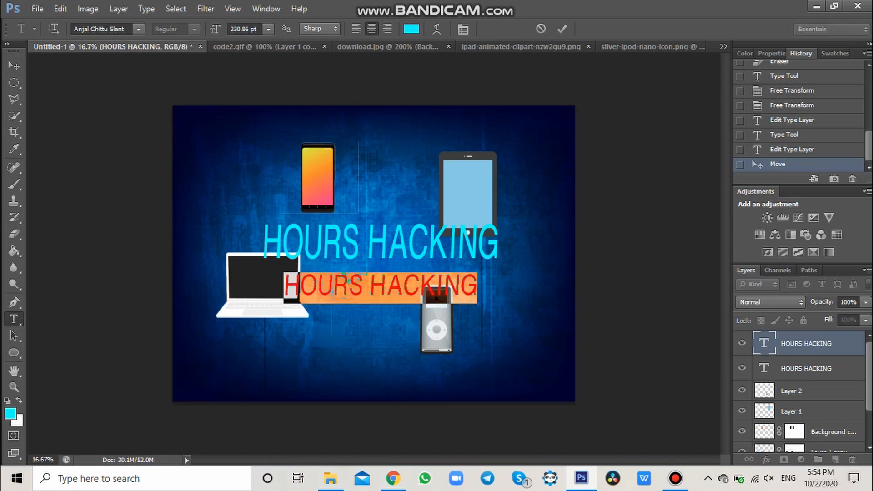
click(411, 29)
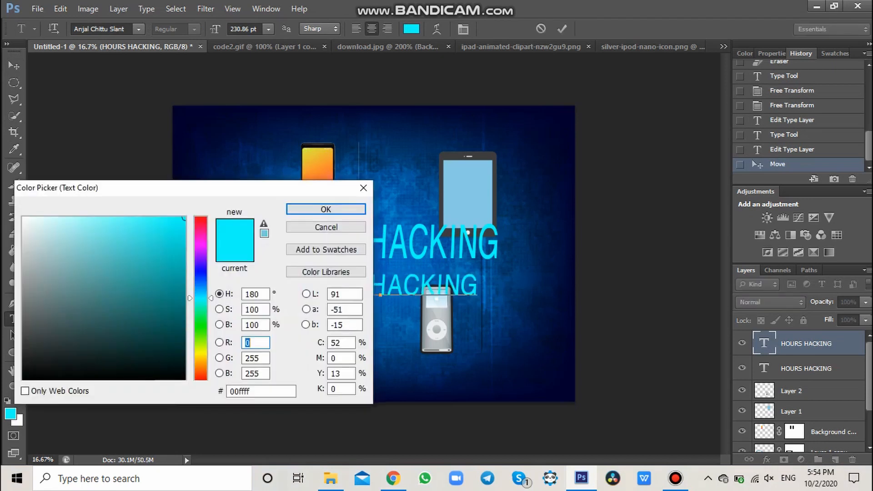
drag(68, 245, 22, 217)
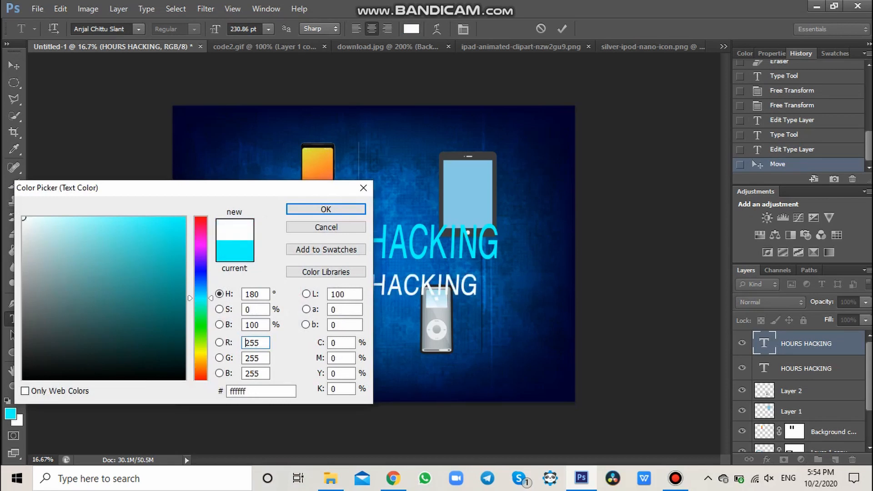
click(325, 209)
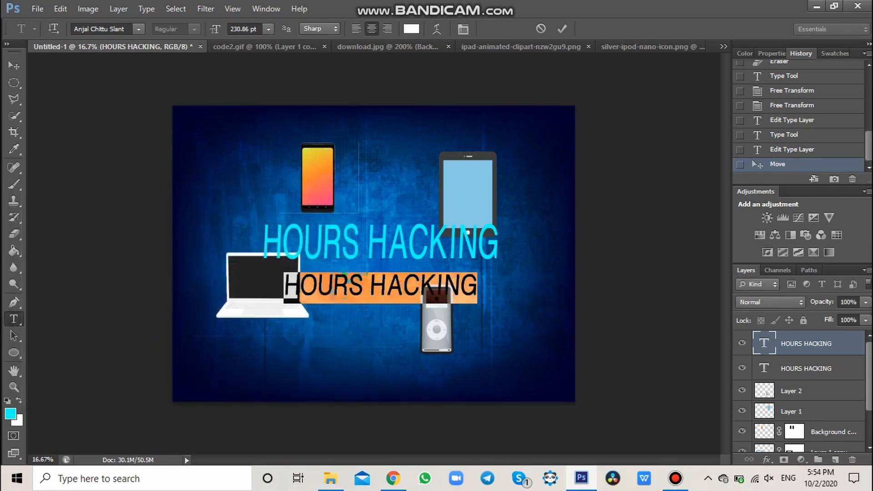
click(562, 29)
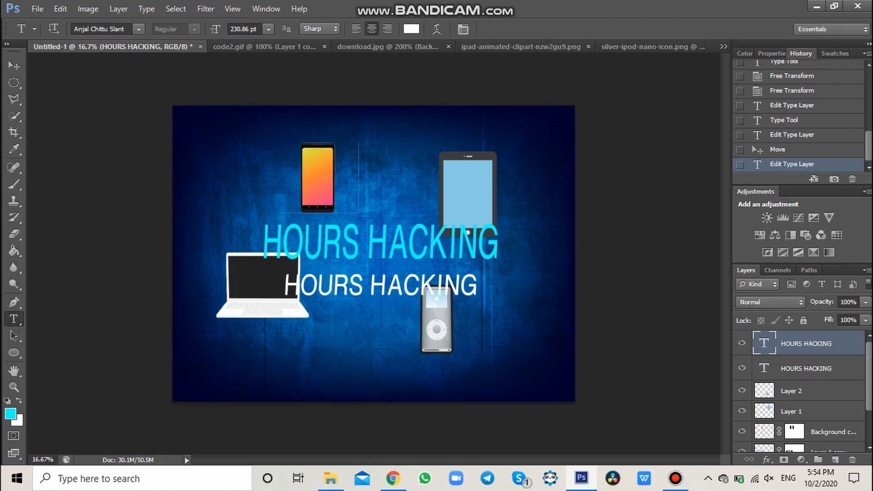
- Enlarge the white HOURS HACKING text to about 143% high, lay it over the cyan title and narrow it slightly
key(v)
key(ctrl+t)
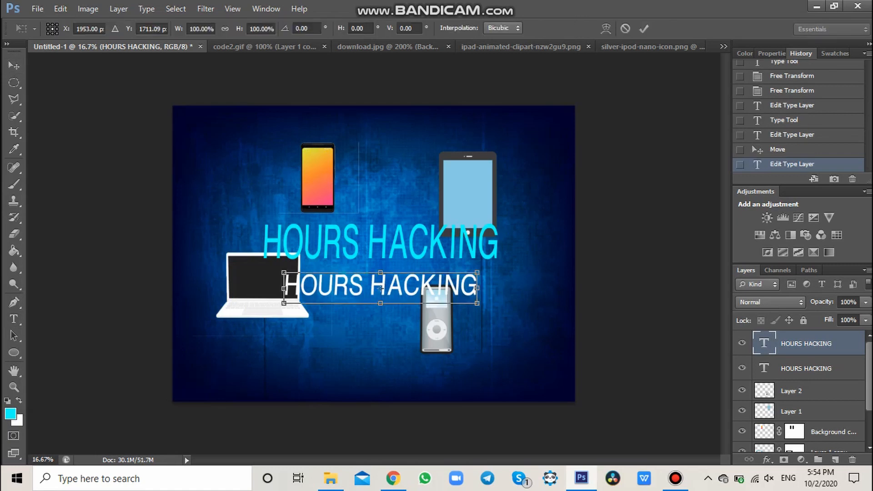
drag(477, 273, 534, 259)
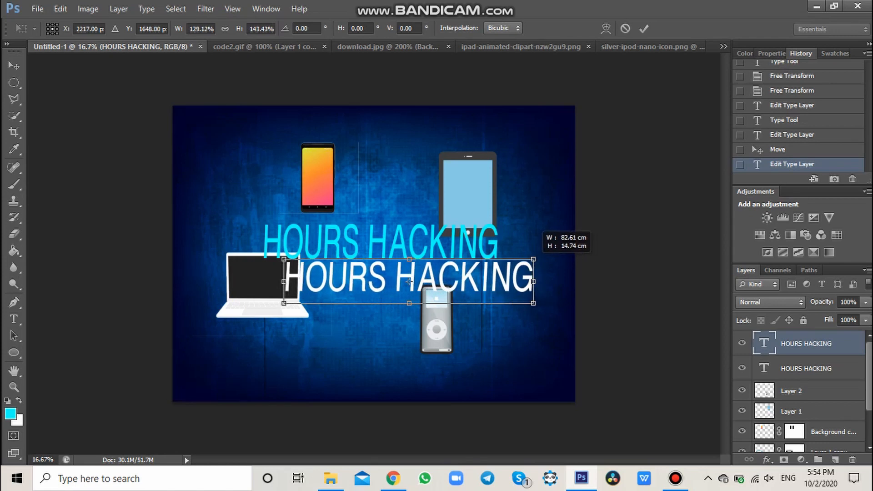
drag(409, 281, 389, 246)
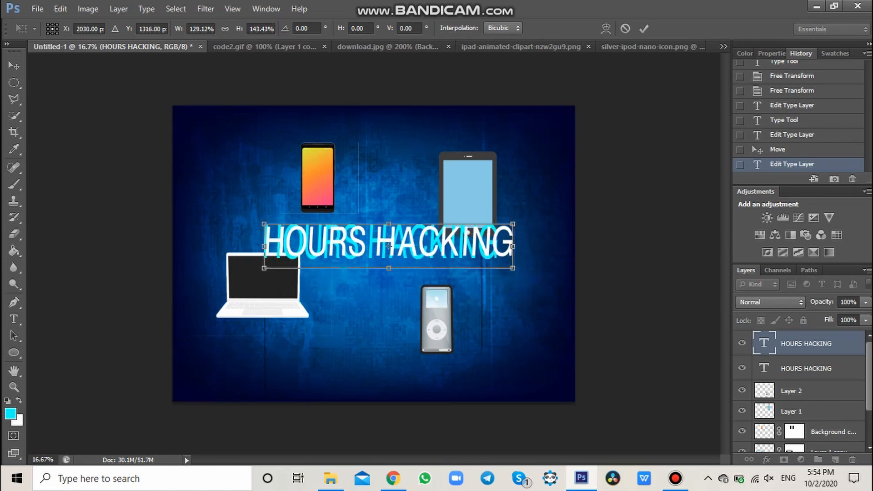
drag(513, 246, 505, 246)
key(Return)
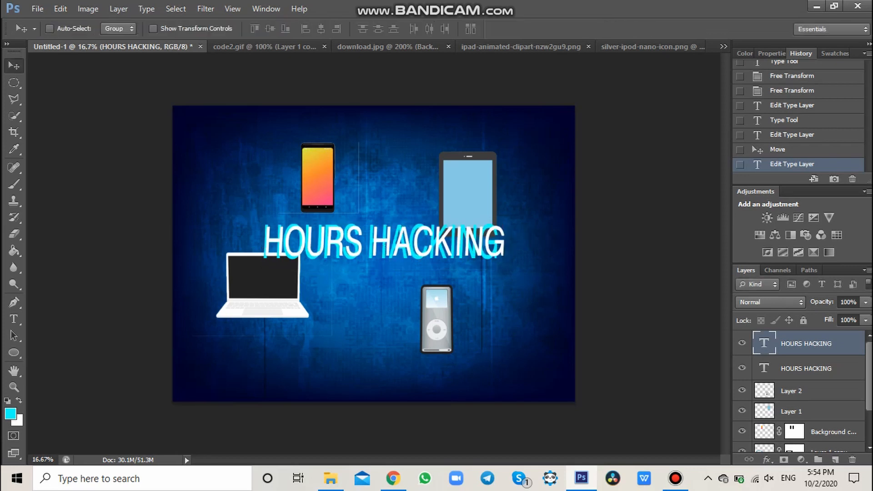
- Stretch the white text to about 98% wide by 114% high and align it over the cyan title as an offset layer
mouse_move(436, 220)
mouse_down()
mouse_move(473, 220)
mouse_move(436, 237)
mouse_up()
key(ctrl+t)
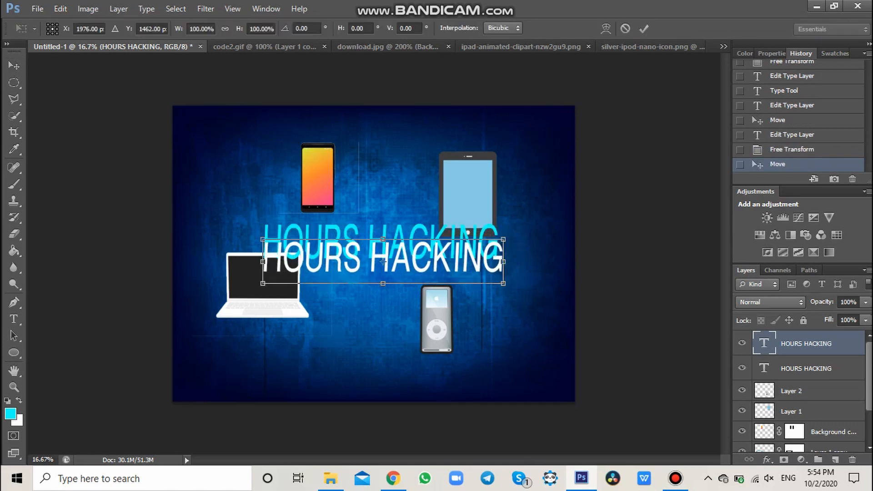
drag(383, 284, 383, 250)
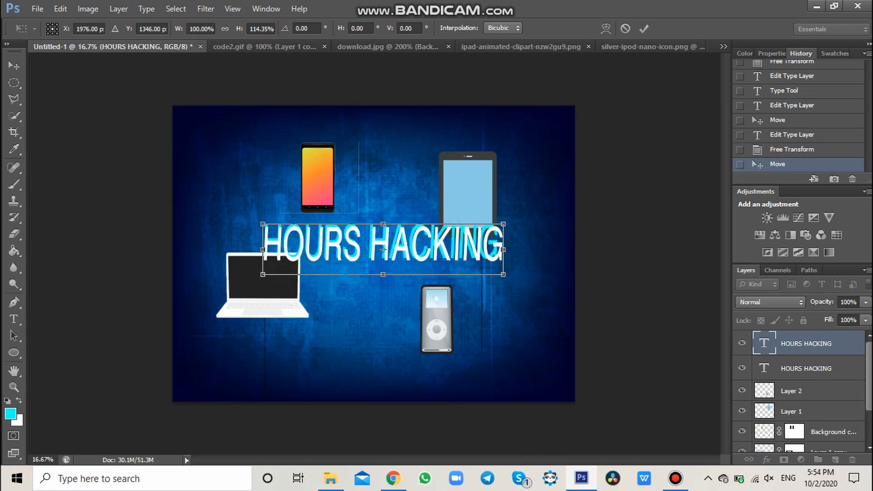
drag(503, 250, 498, 249)
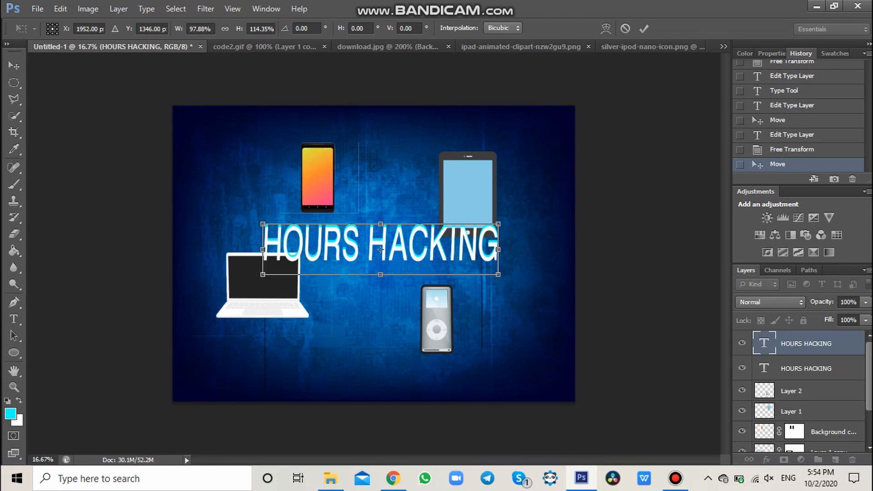
click(644, 28)
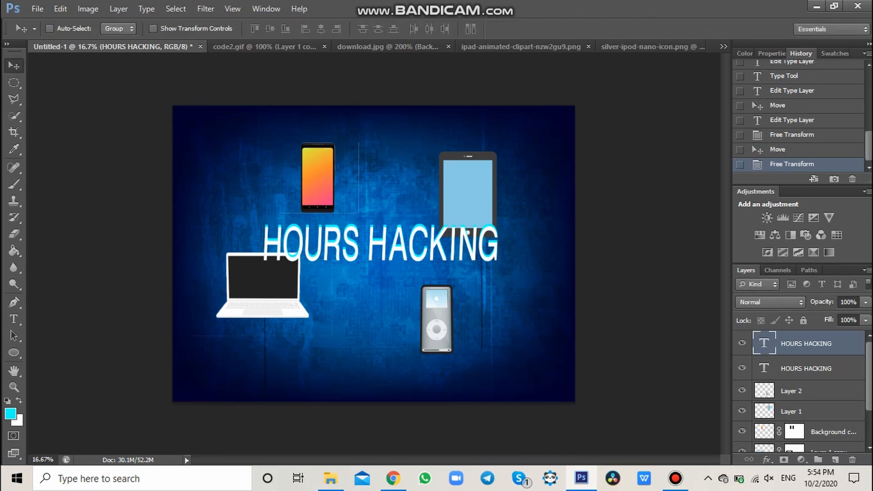
- Add another 60 pt HOURS HACKING text layer over the laptop screen
key(t)
click(287, 288)
text(HOURS HACKING)
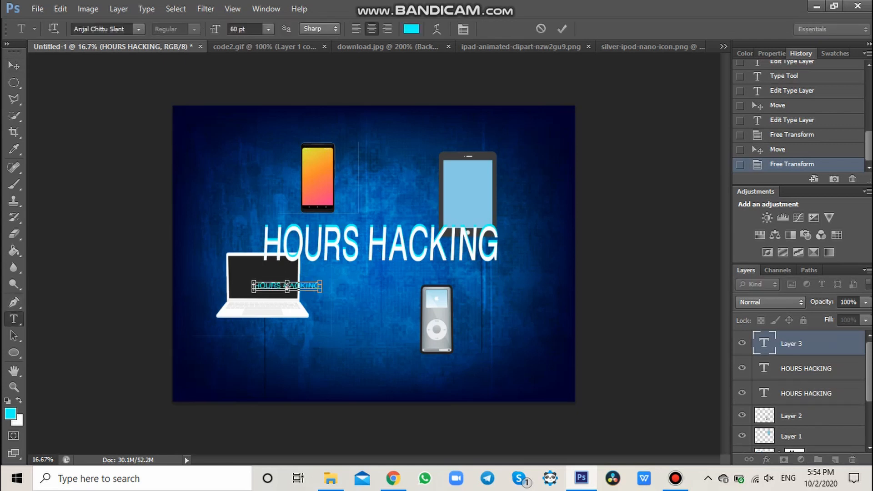
- Recolour the new small HOURS HACKING text to pink fe53bb and commit the text layer
drag(253, 286, 321, 286)
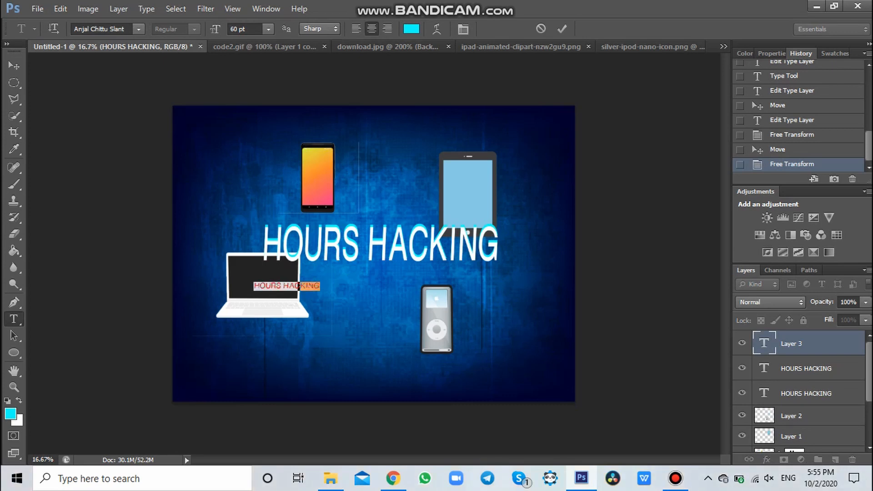
click(411, 29)
double_click(249, 391)
key(BackSpace)
text(ff)
key(BackSpace)
key(BackSpace)
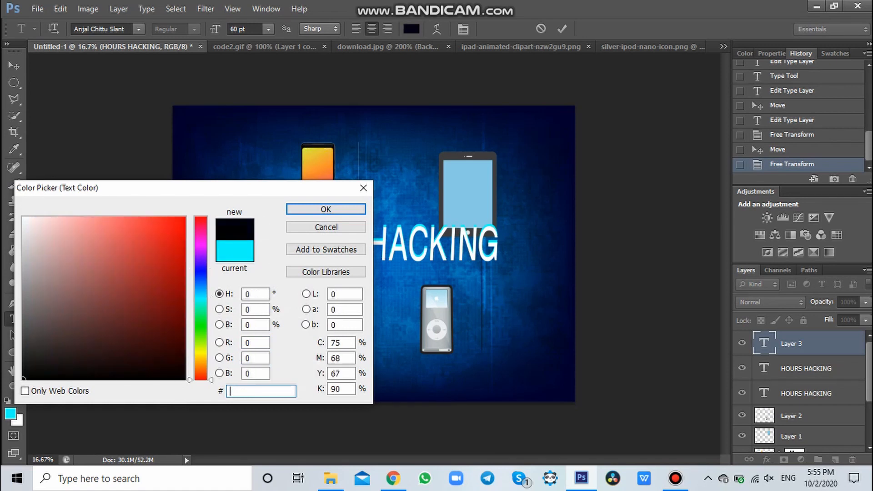
text(fe)
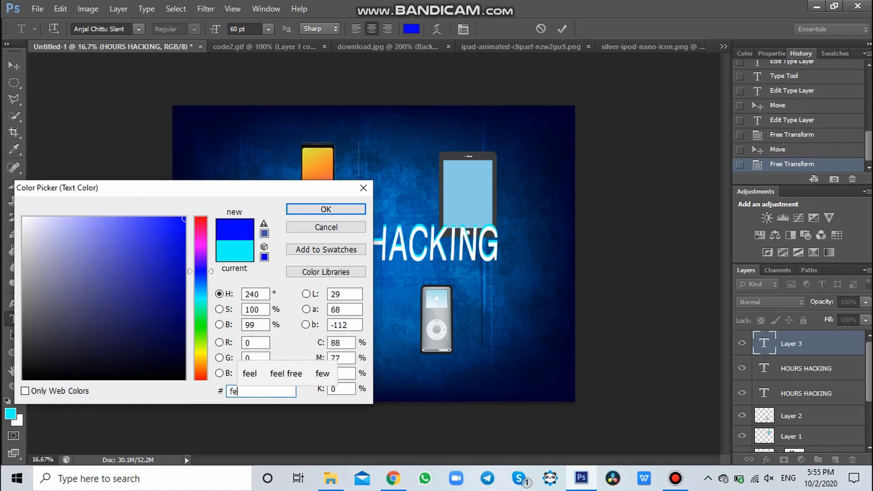
text(53)
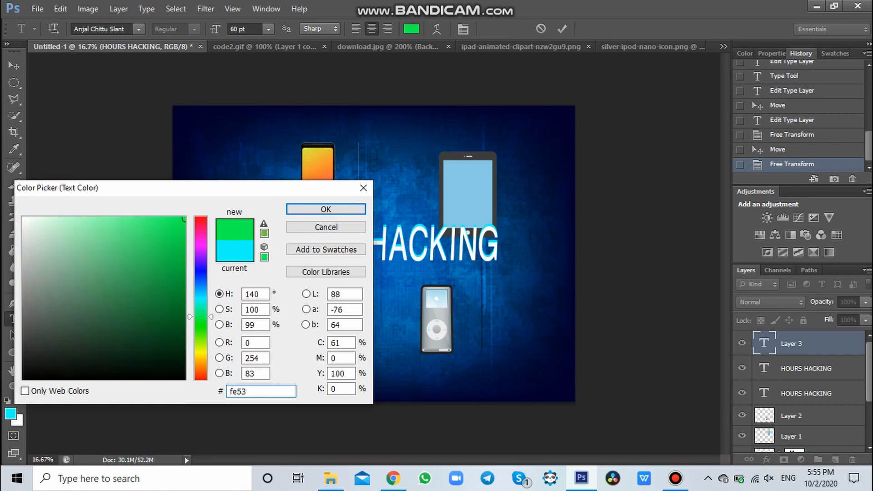
text(bb)
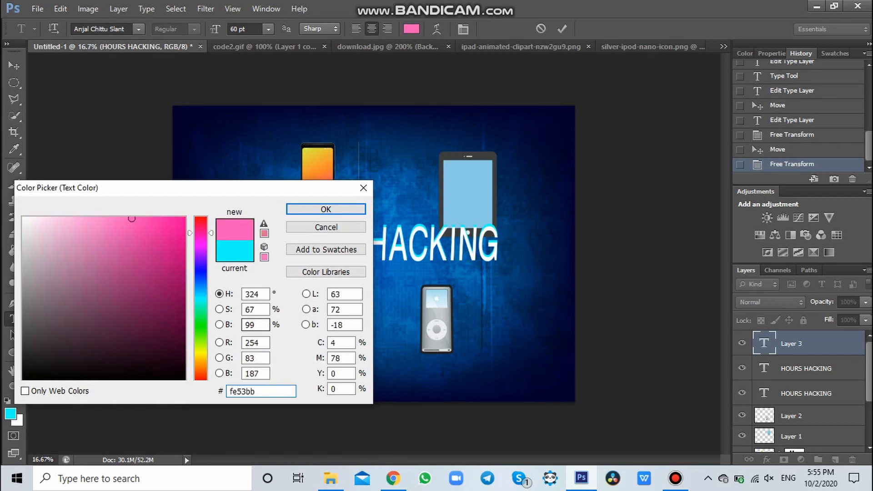
click(326, 209)
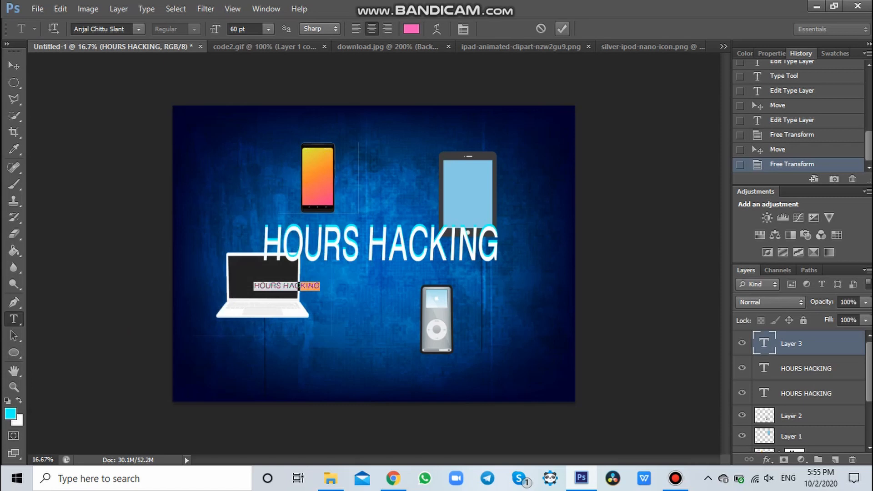
click(562, 29)
- Scale the pink HOURS HACKING text to about 389% wide by 582% high and place it over the white title
key(v)
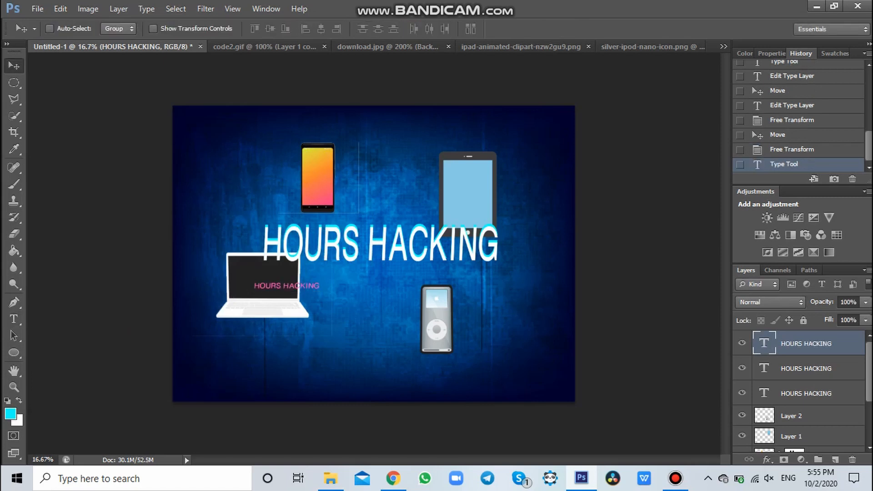
key(ctrl+t)
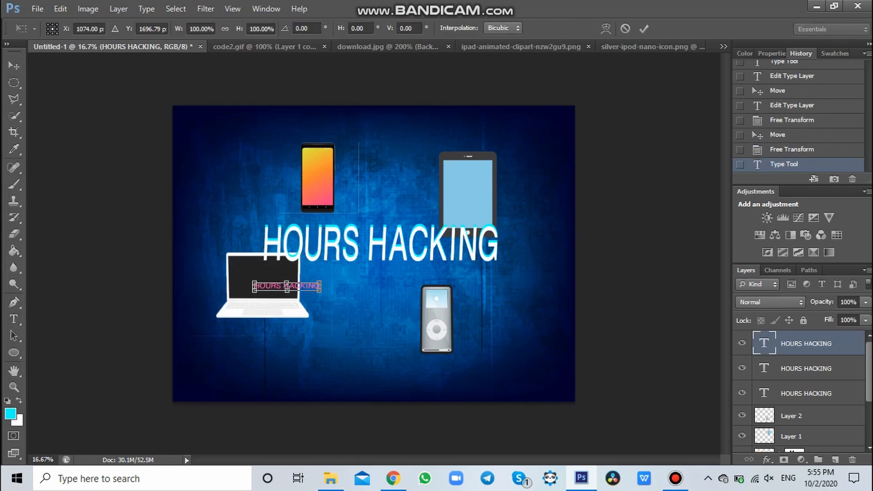
drag(320, 282, 508, 244)
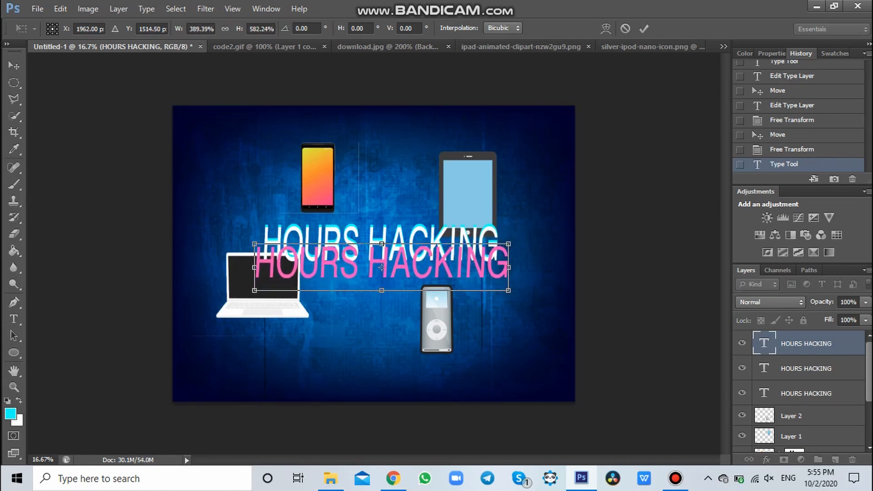
drag(381, 268, 381, 249)
key(Return)
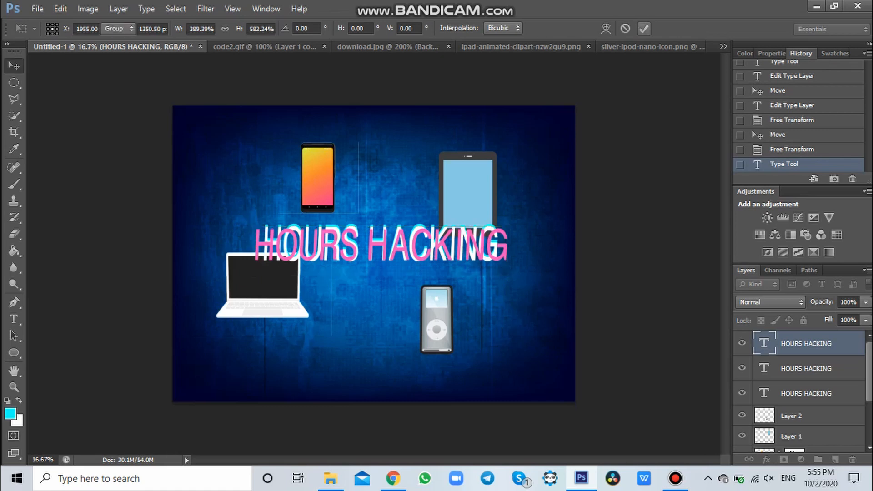
- Shrink the pink HOURS HACKING text slightly, to about 99% wide by 97% high
key(ctrl+t)
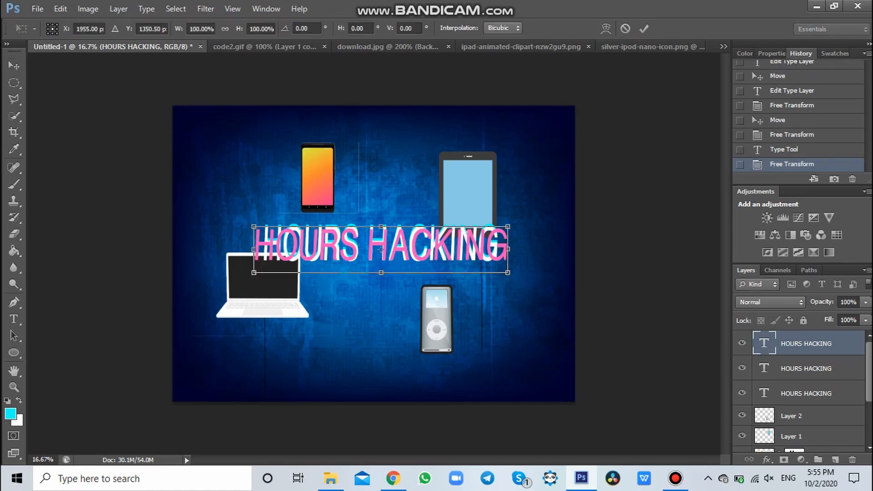
drag(508, 272, 504, 271)
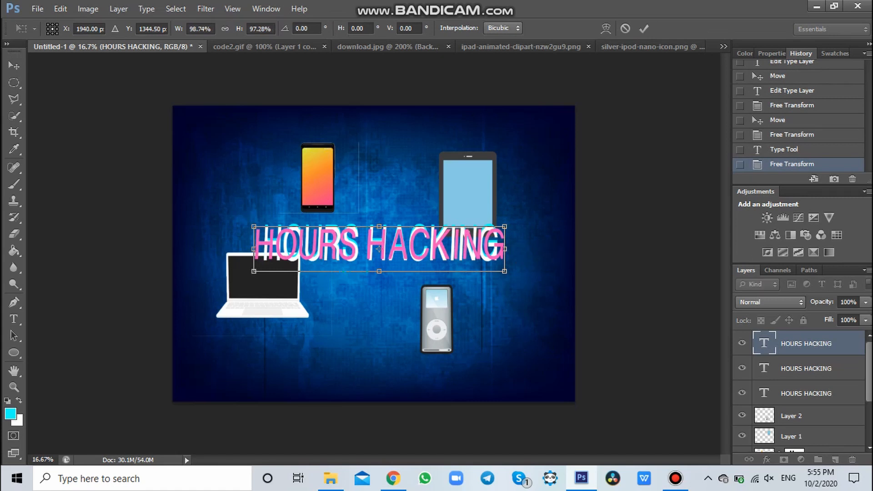
click(644, 28)
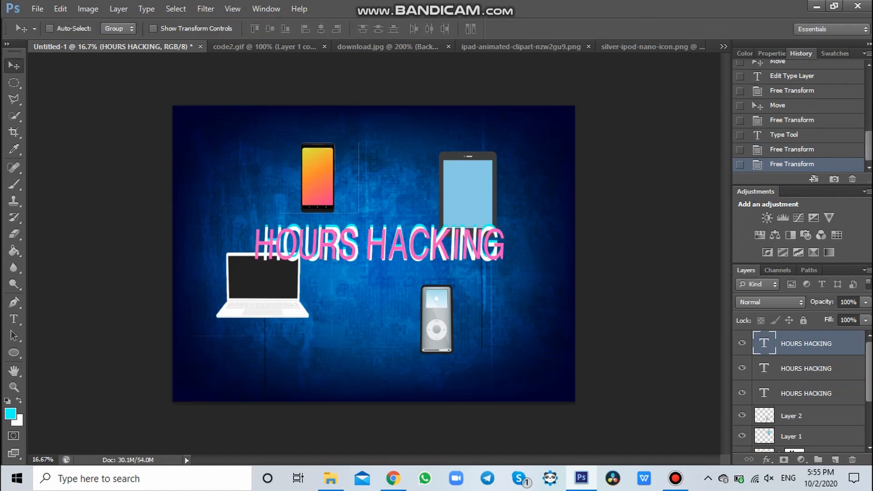
- Reduce the height of the white HOURS HACKING text layer to about 97%
click(806, 368)
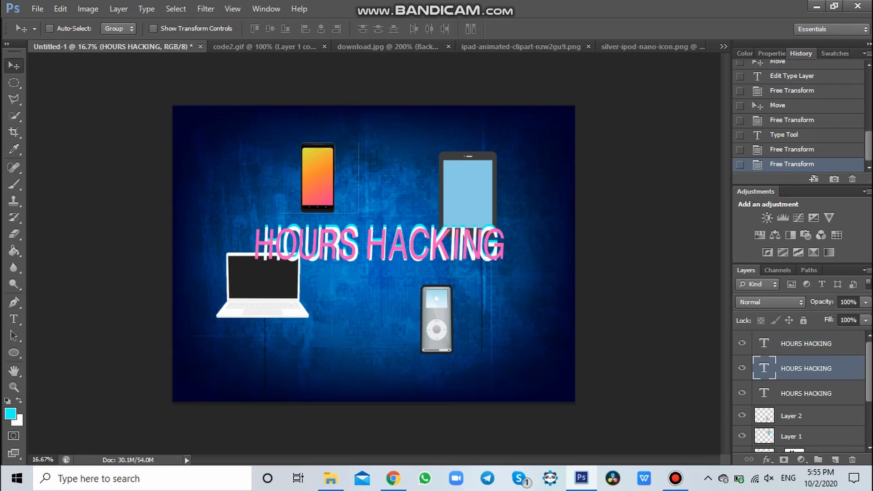
key(ctrl+t)
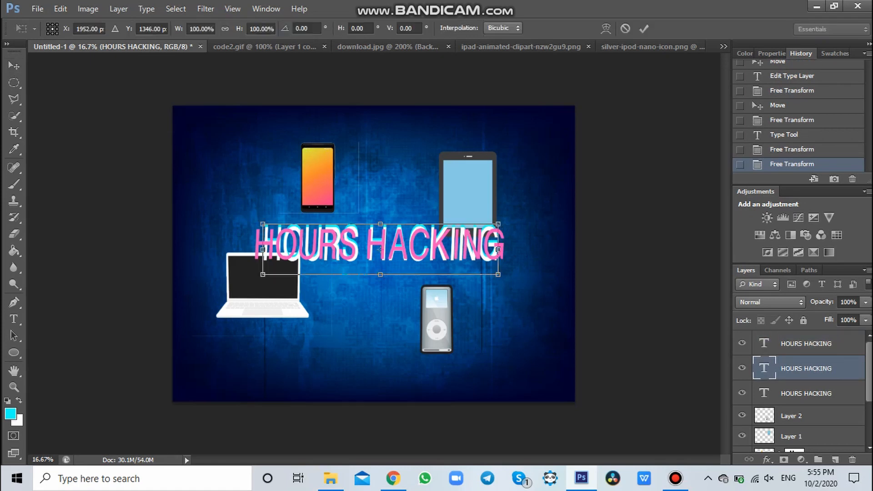
mouse_move(498, 249)
mouse_down()
mouse_move(490, 249)
mouse_move(498, 250)
mouse_up()
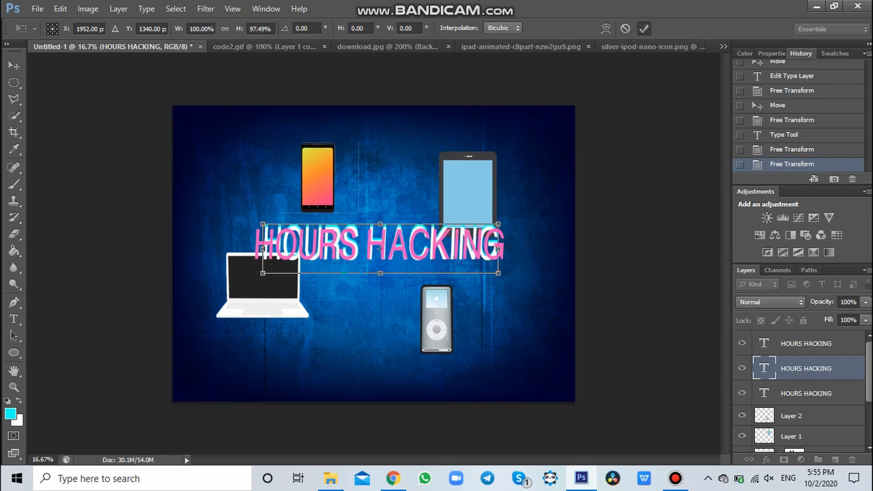
click(644, 29)
- Move the pink HOURS HACKING text up and slightly right so it sits just above the white title
click(806, 343)
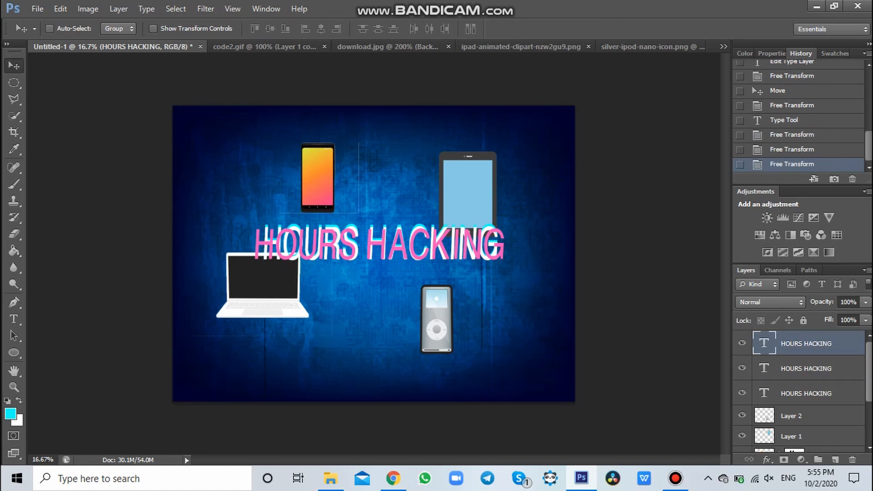
drag(335, 220, 346, 185)
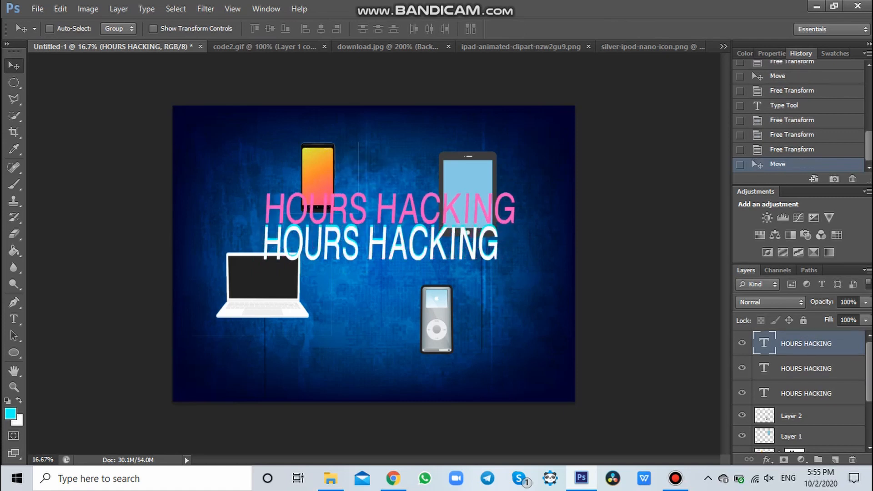
- Widen the white HOURS HACKING text to about 101% and shift it slightly right and up over the cyan copy
click(805, 368)
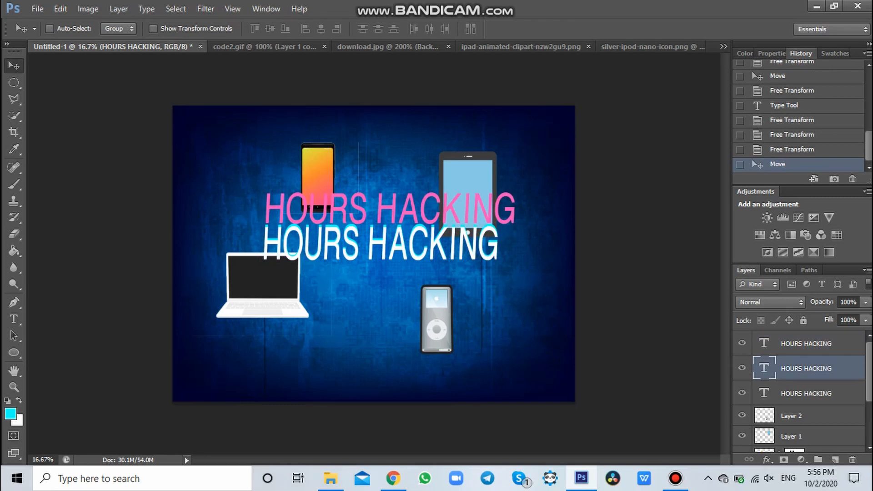
key(ctrl+t)
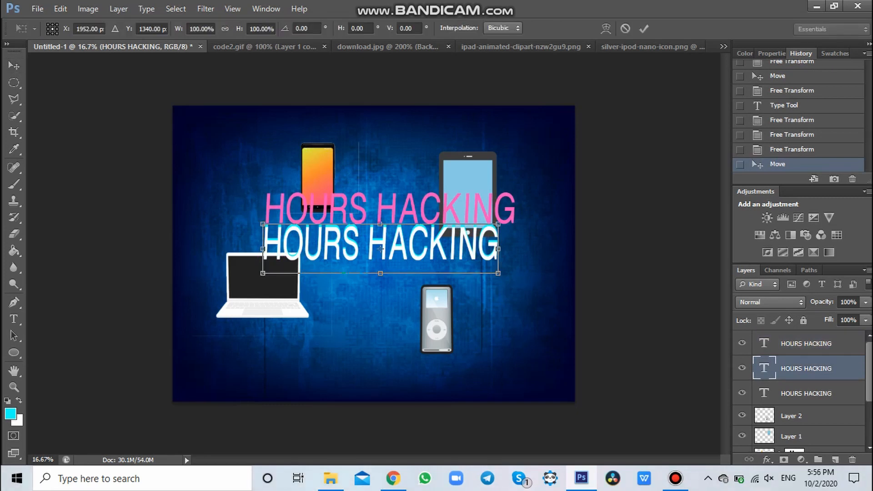
drag(499, 249, 505, 248)
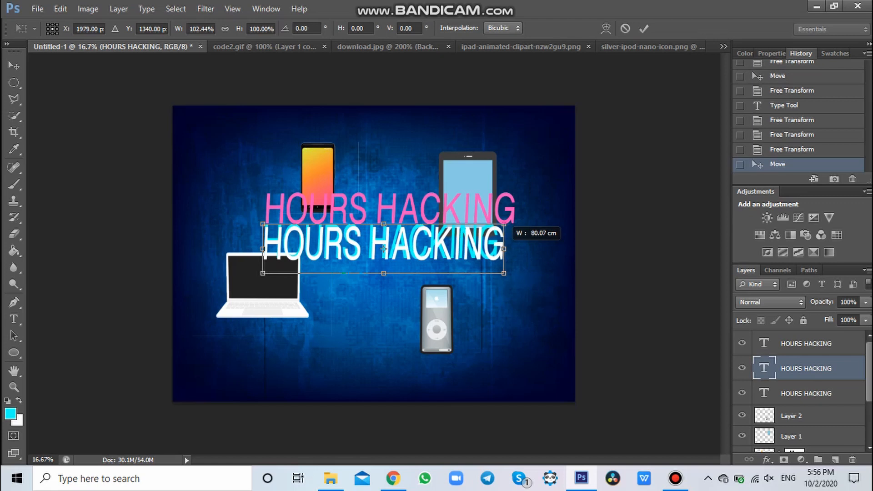
drag(505, 249, 504, 248)
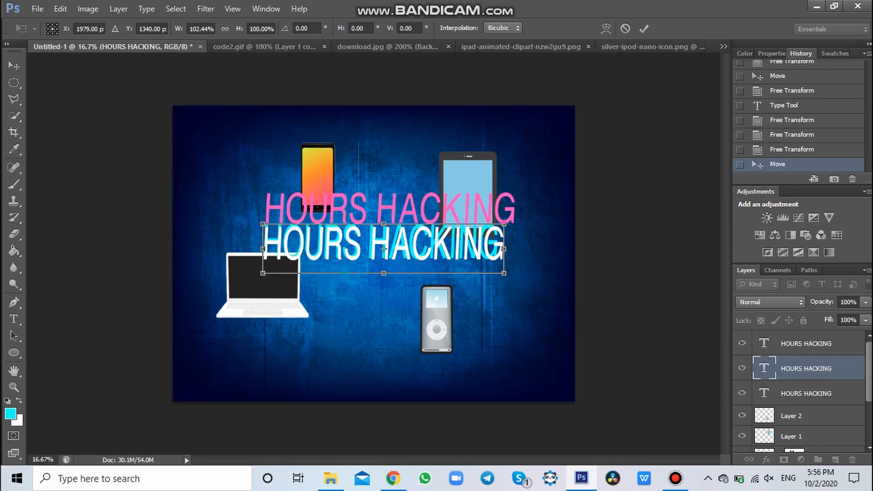
drag(383, 249, 386, 248)
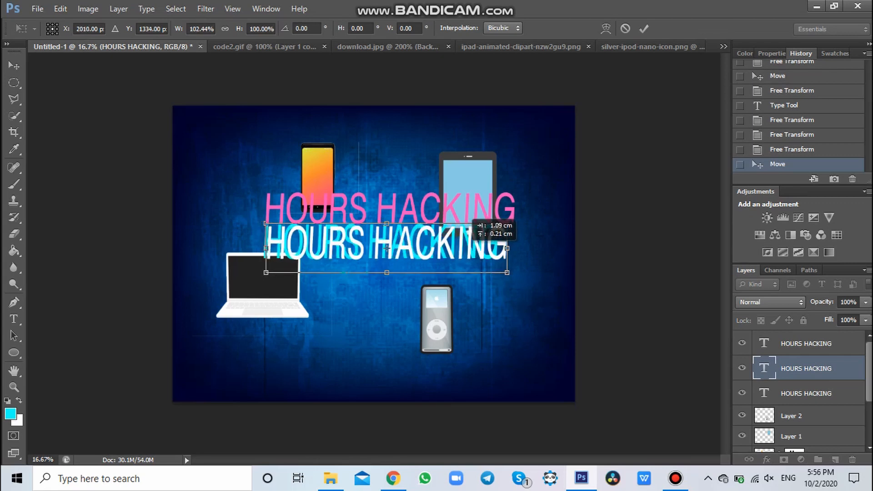
drag(387, 248, 387, 247)
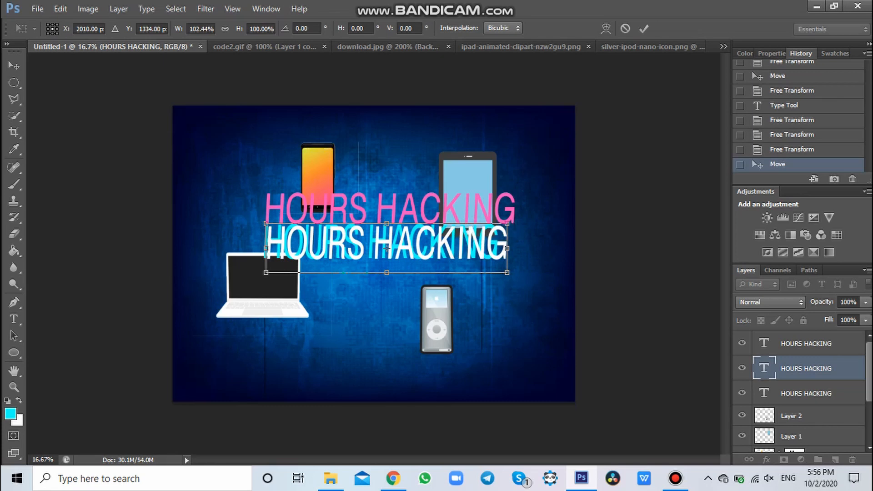
drag(507, 248, 504, 248)
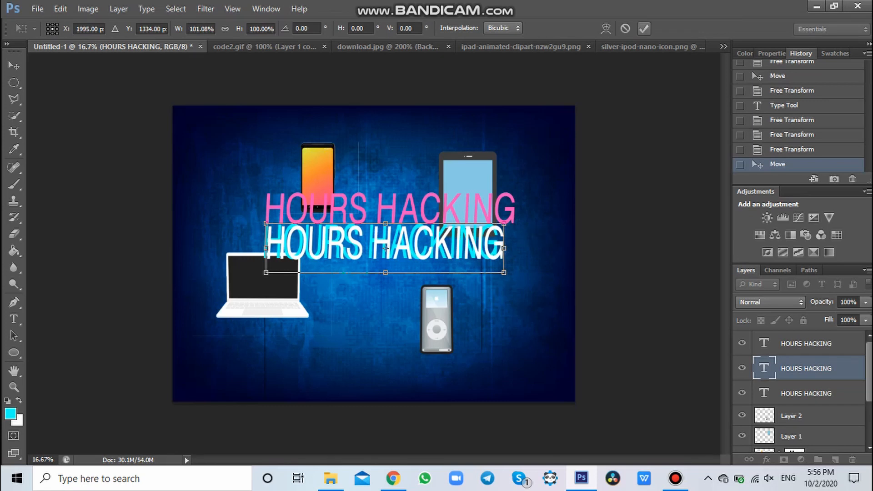
click(643, 29)
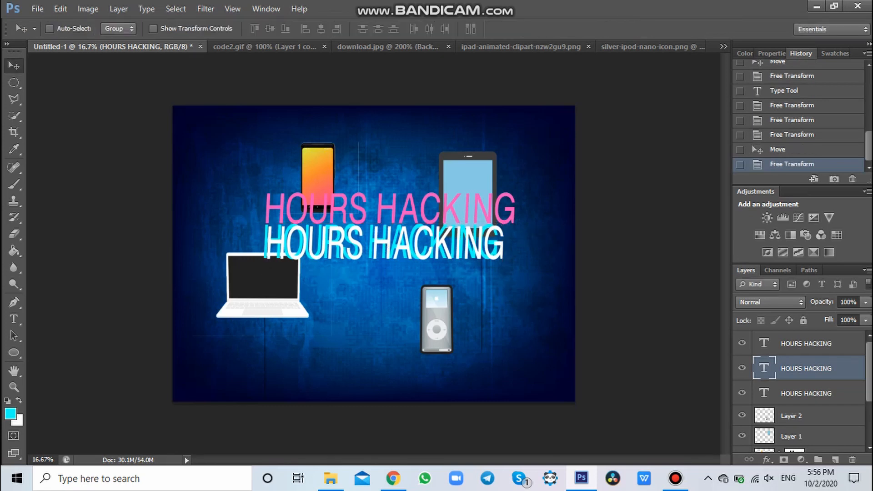
- Move the pink HOURS HACKING text down onto the white title and scale it to about 97% wide by 108% high
click(806, 343)
drag(394, 166, 394, 199)
key(ctrl+t)
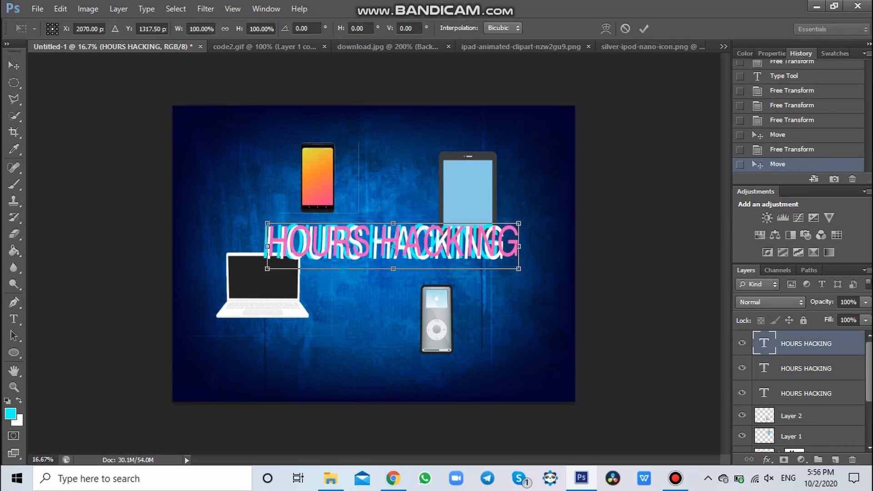
drag(519, 246, 510, 246)
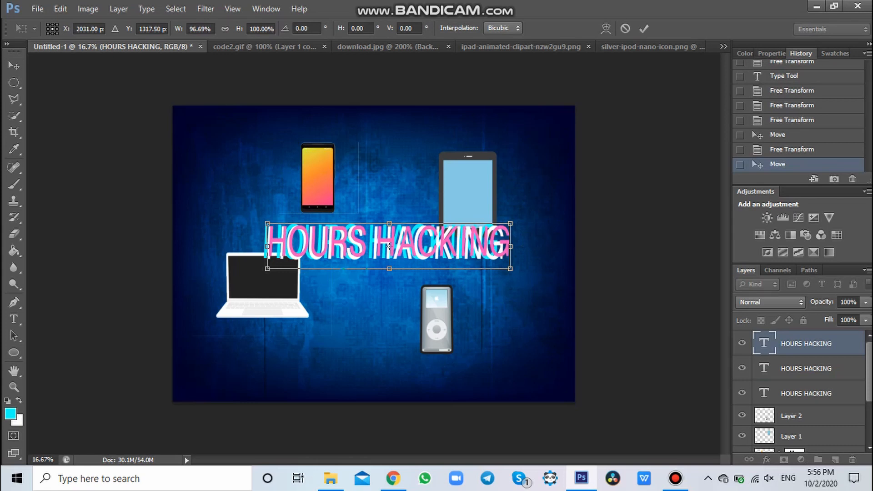
drag(389, 269, 389, 272)
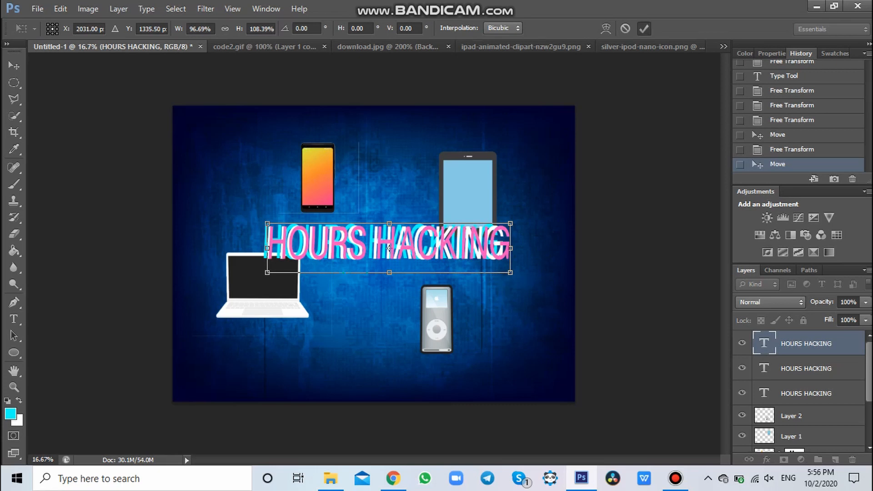
click(644, 28)
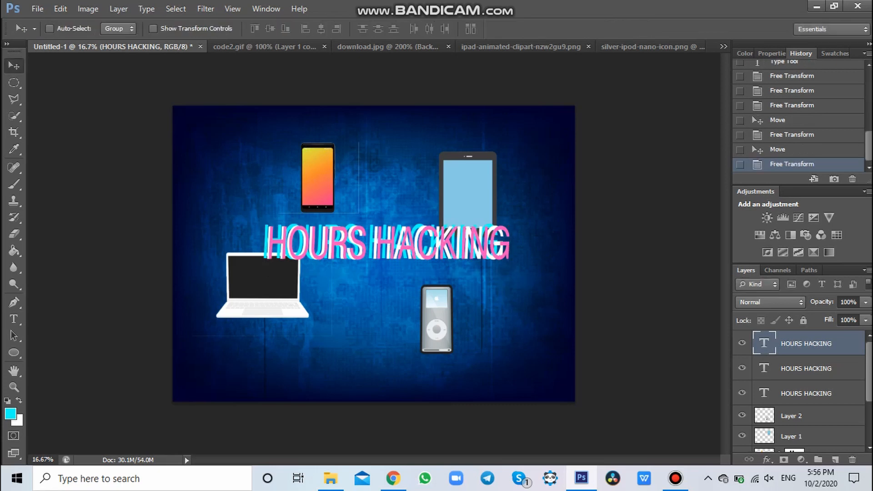
- Nudge the white HOURS HACKING text slightly up and narrow it to about 98% of its width
click(806, 368)
drag(493, 241, 490, 238)
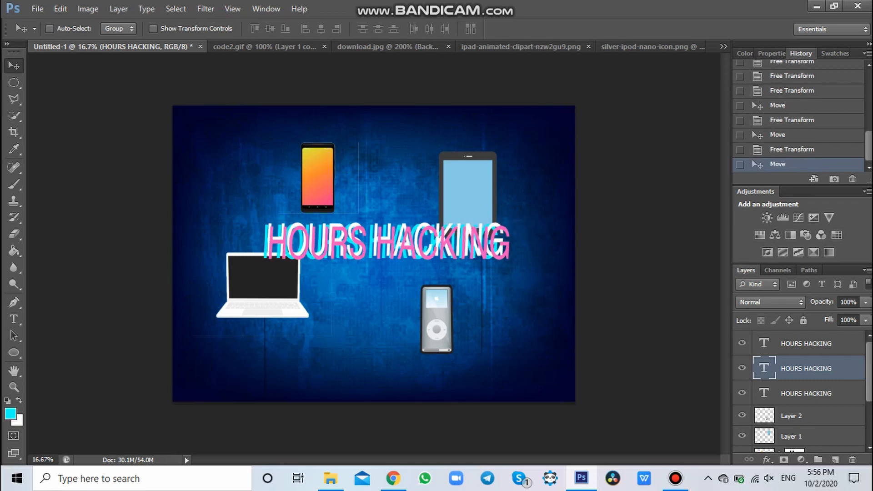
click(805, 344)
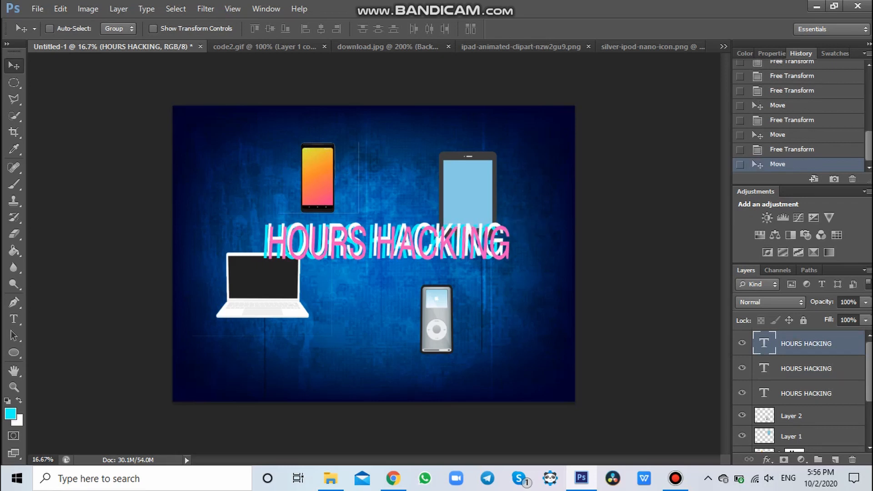
click(806, 368)
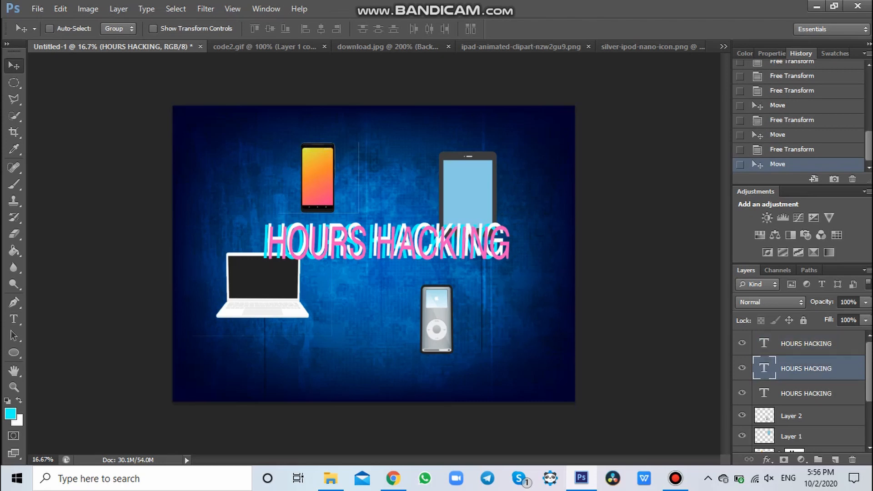
key(ctrl+t)
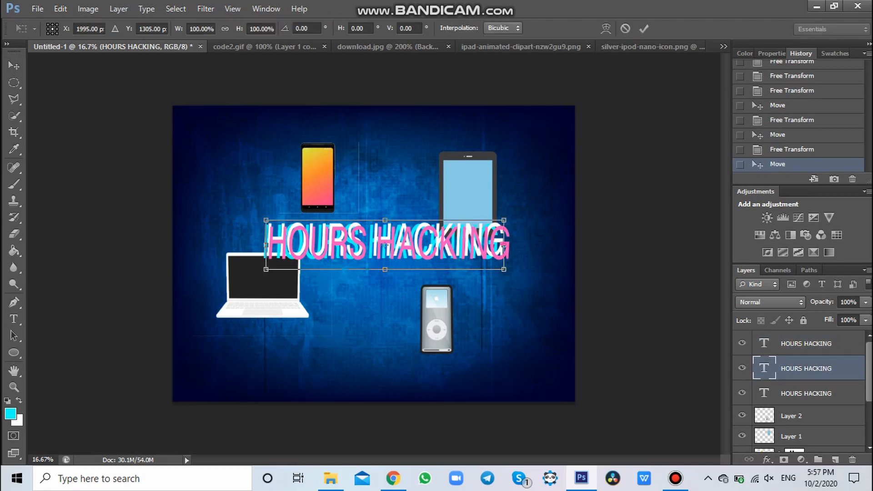
drag(504, 245, 498, 246)
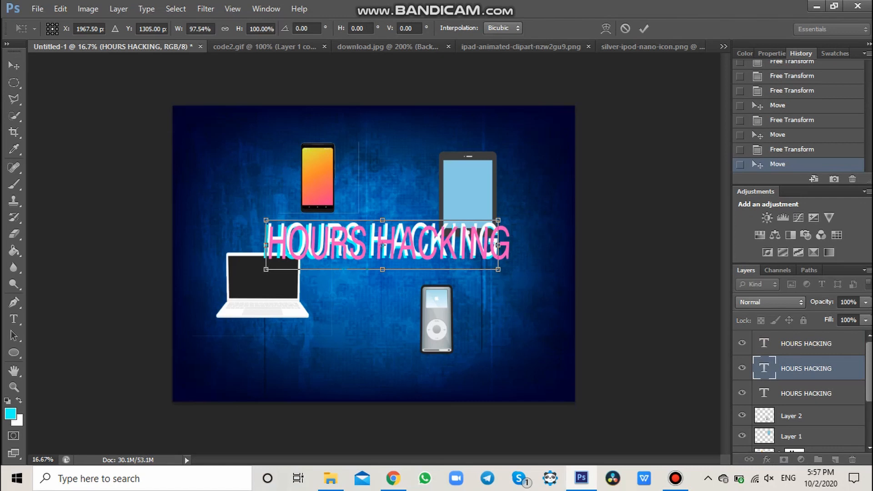
click(643, 28)
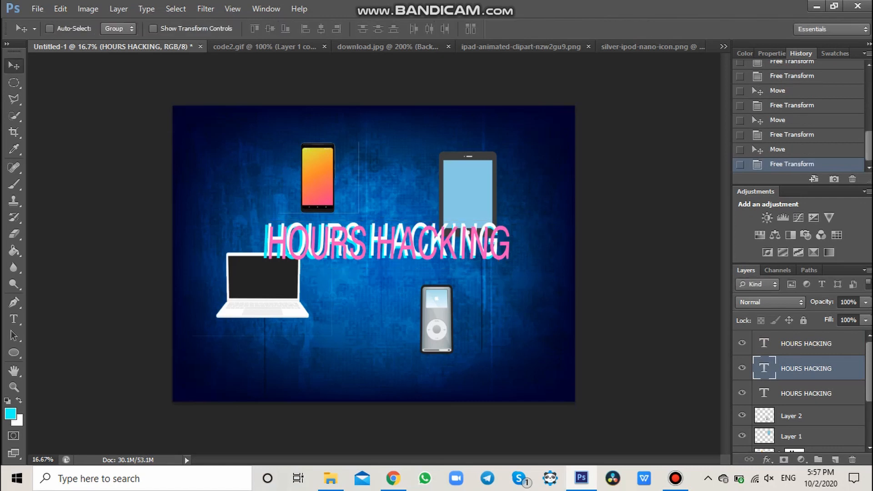
- Narrow the pink HOURS HACKING text to about 95% and raise it slightly so its right edge lines up with the white copy
click(805, 343)
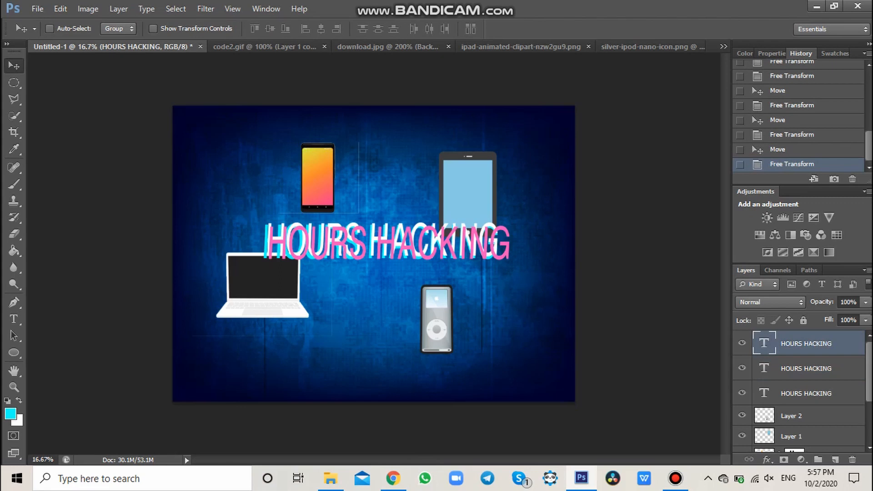
drag(482, 236, 497, 245)
key(ctrl+t)
drag(383, 245, 382, 241)
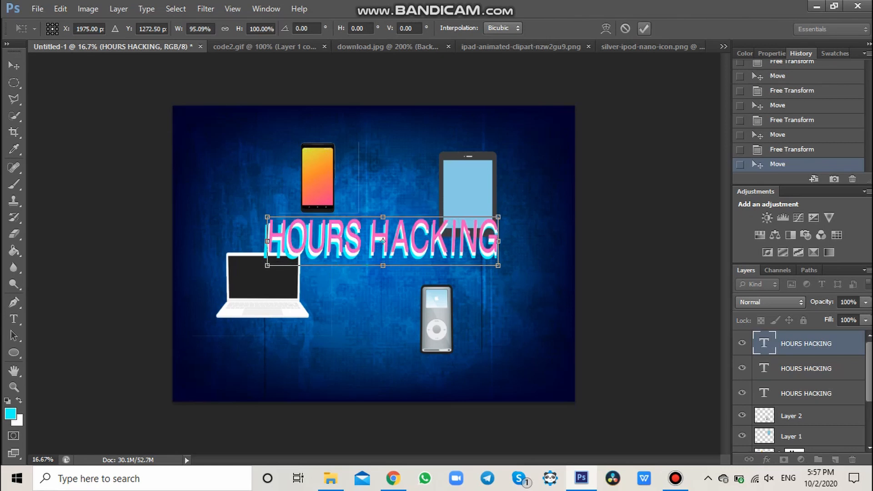
key(Return)
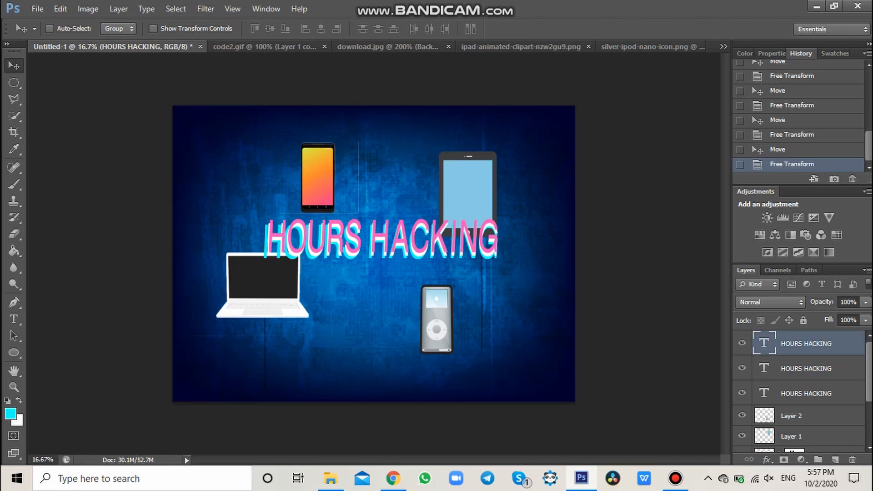
- Export the composition for web as a PNG-24 image named Graphic_Design in the Photoshop folder
click(37, 9)
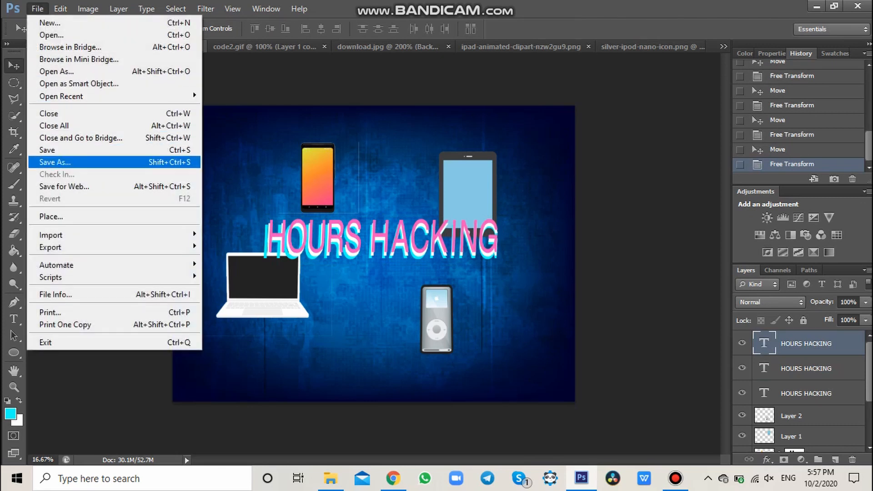
click(64, 185)
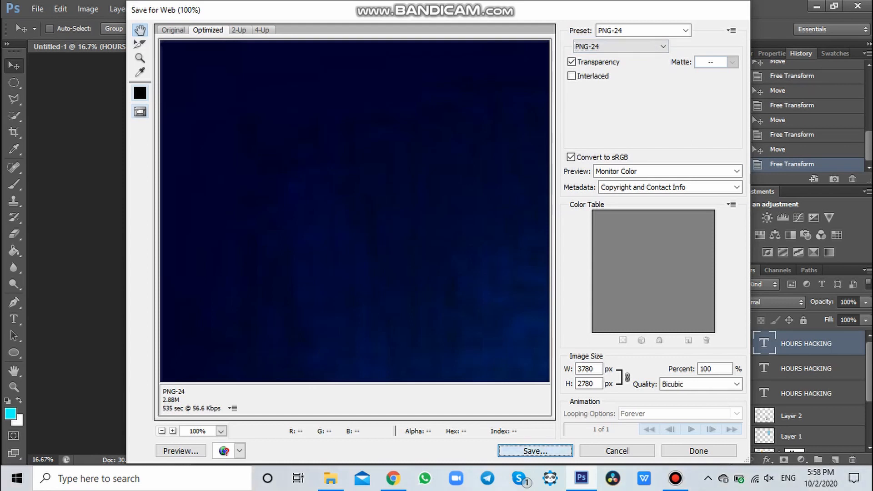
key(Return)
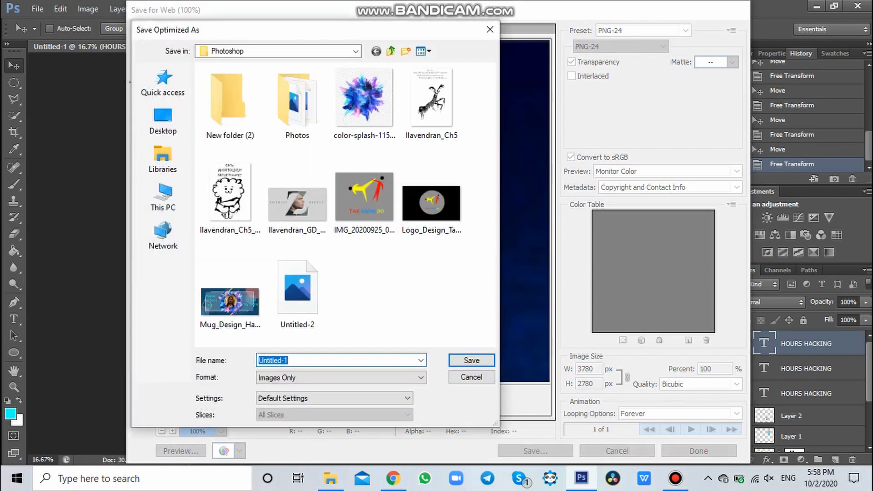
click(288, 360)
key(ctrl+a)
key(BackSpace)
text(Grap)
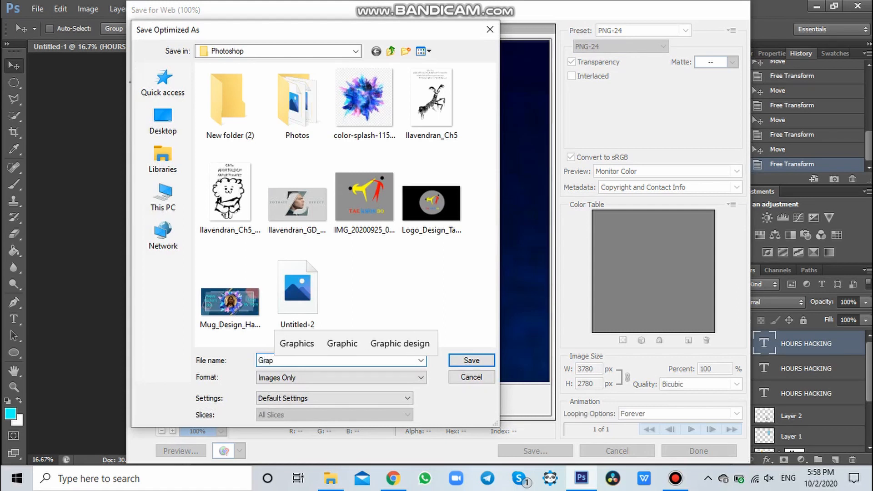
text(hic_)
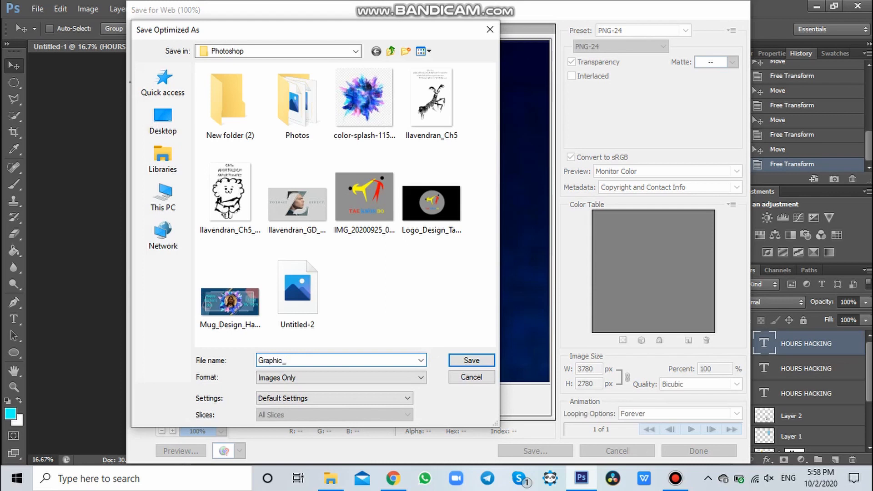
text(Design)
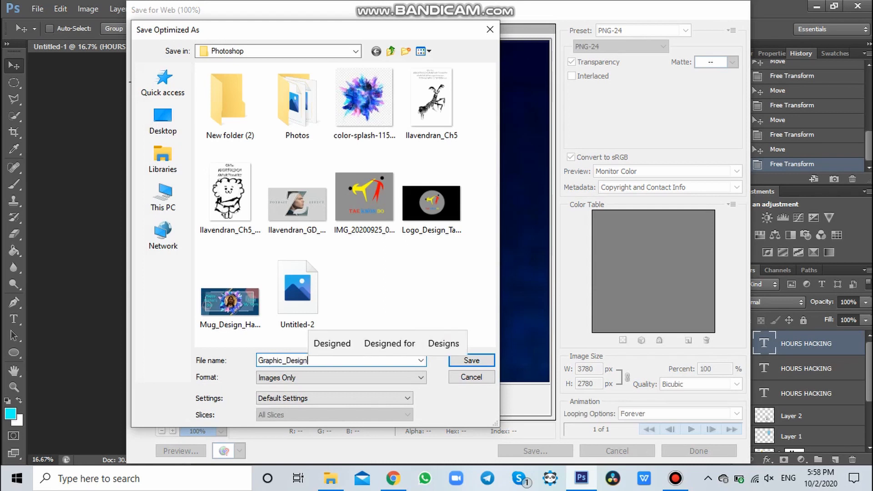
key(ctrl+a)
key(Return)
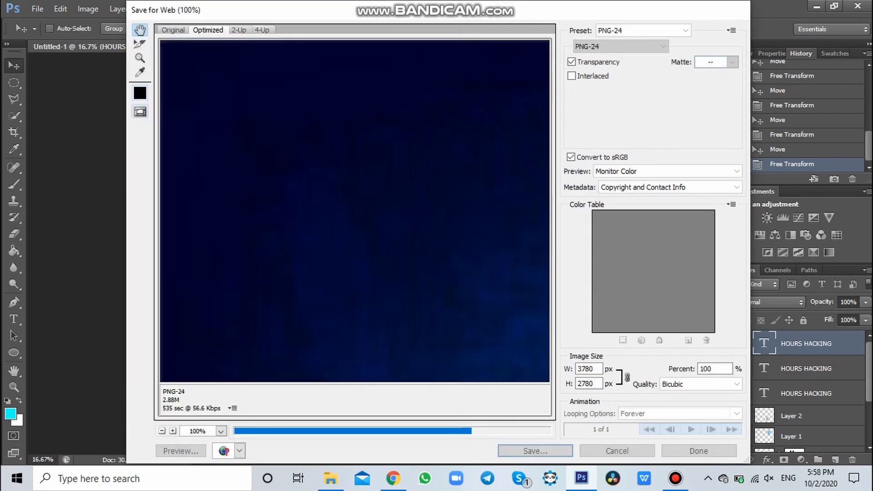